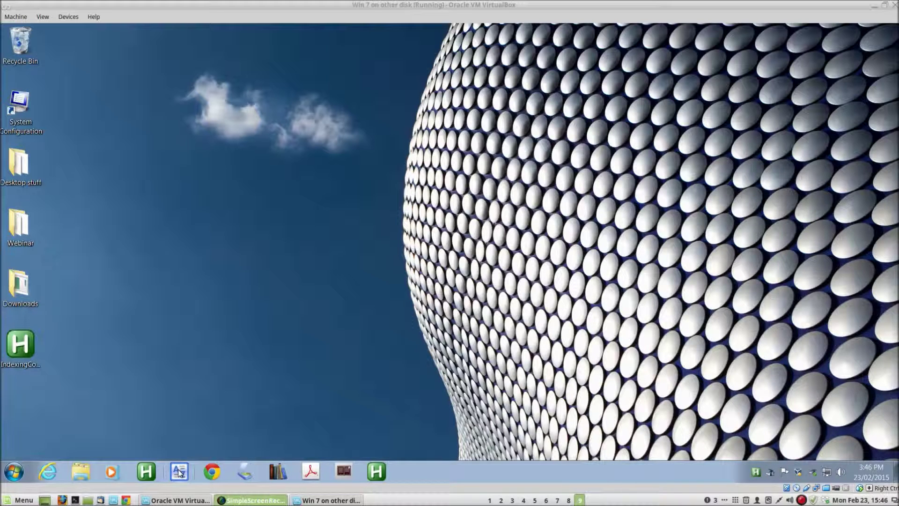
# - Launch SKY Index Professional from its taskbar icon
pyautogui.click(179, 472)
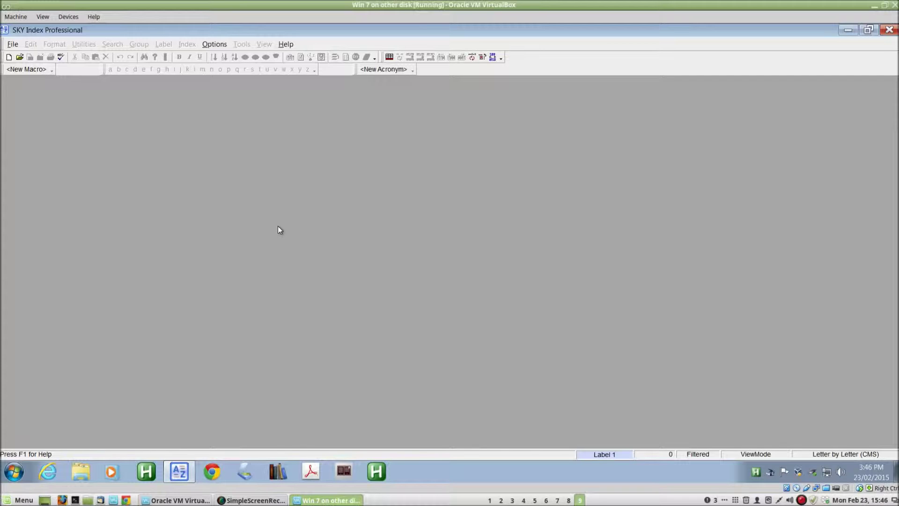
pyautogui.click(13, 45)
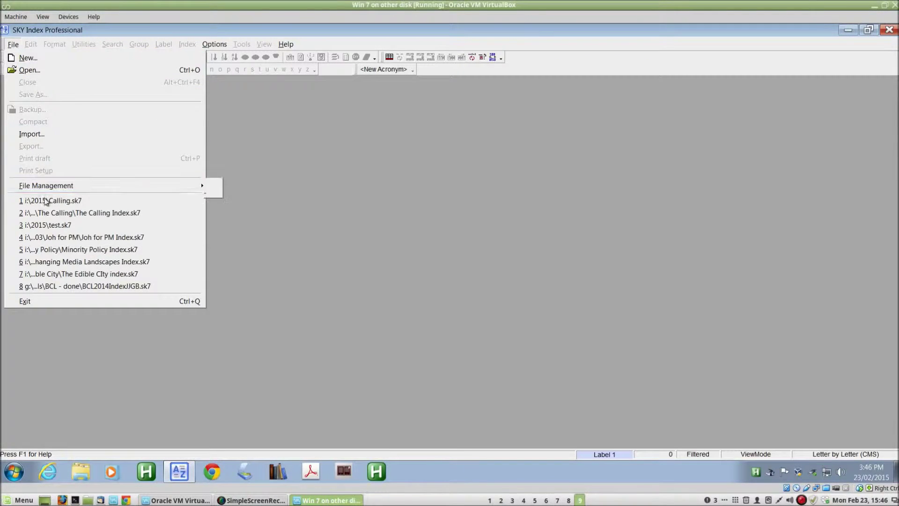
pyautogui.click(463, 246)
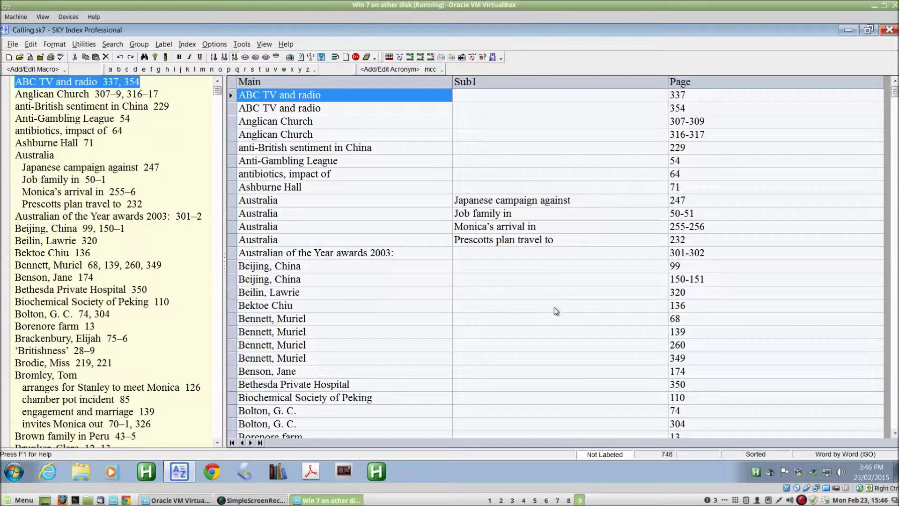
pyautogui.click(13, 44)
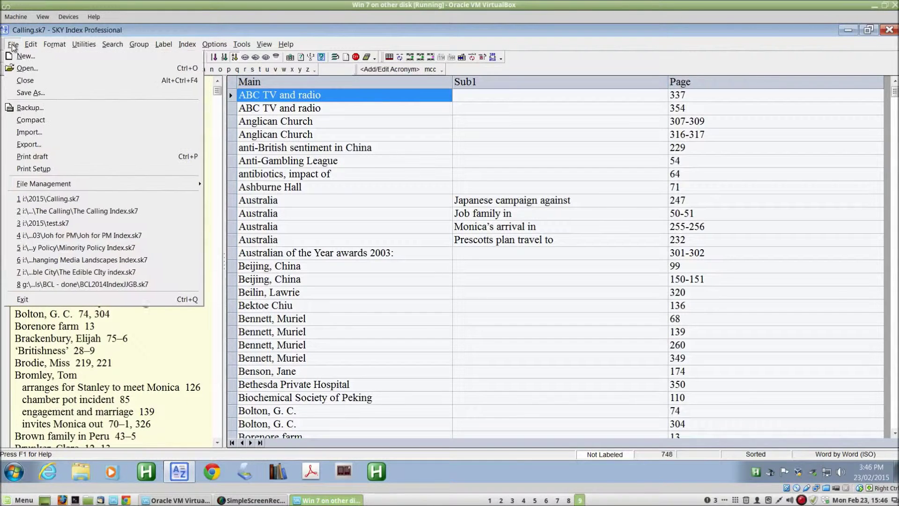
pyautogui.click(29, 110)
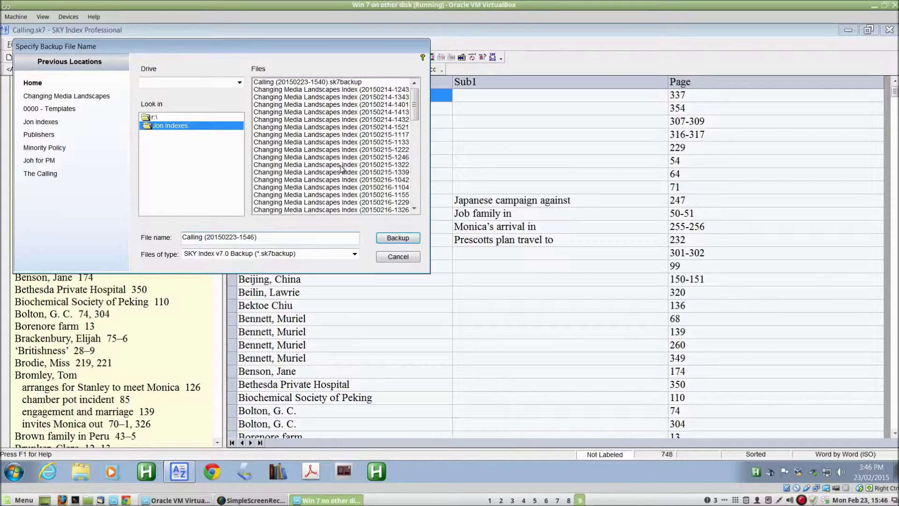
pyautogui.click(385, 238)
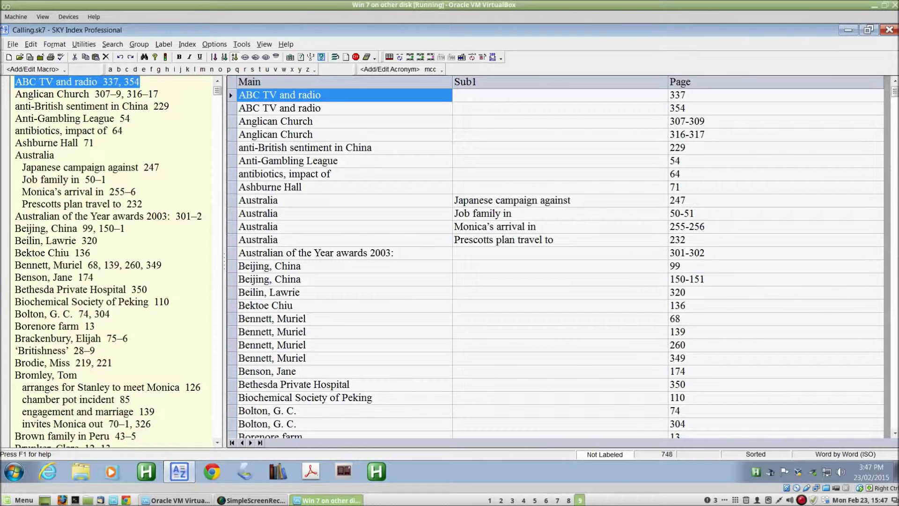
pyautogui.moveTo(895, 91); pyautogui.dragTo(886, 185)
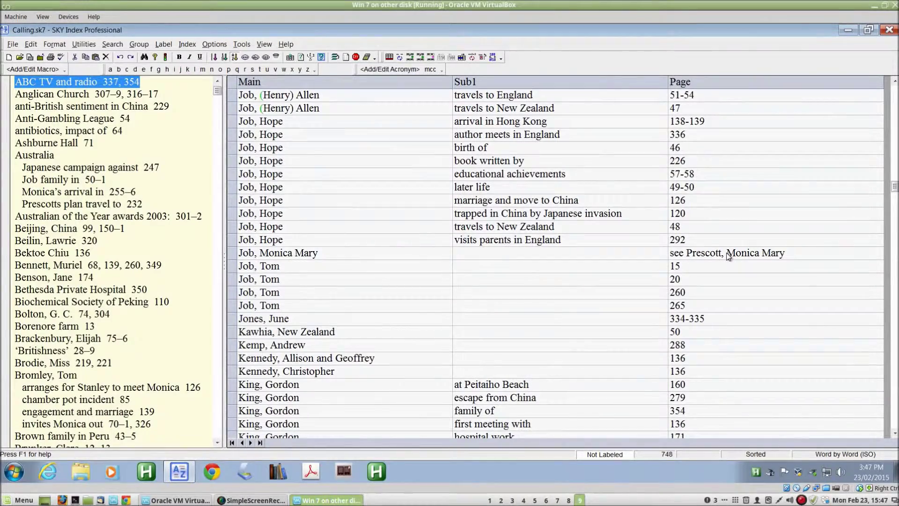
pyautogui.click(519, 338)
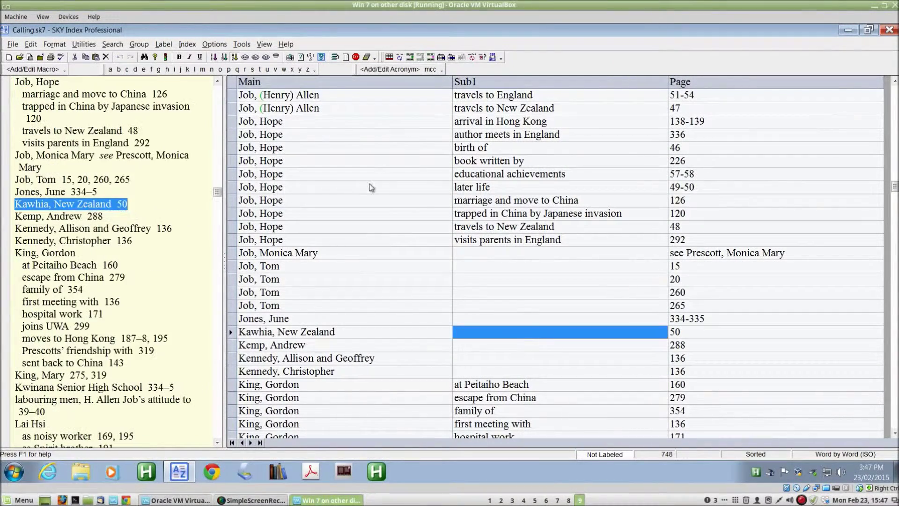
pyautogui.click(187, 44)
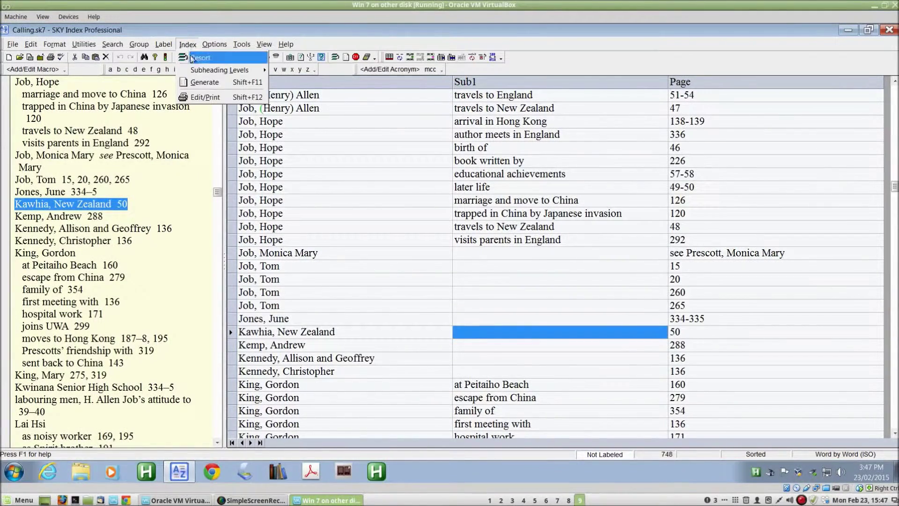
pyautogui.moveTo(197, 71)
pyautogui.click(283, 69)
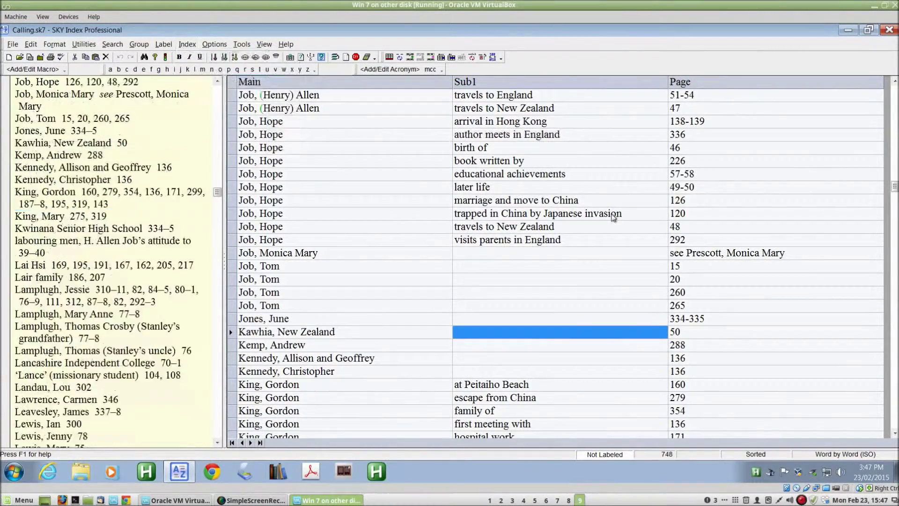
pyautogui.click(552, 308)
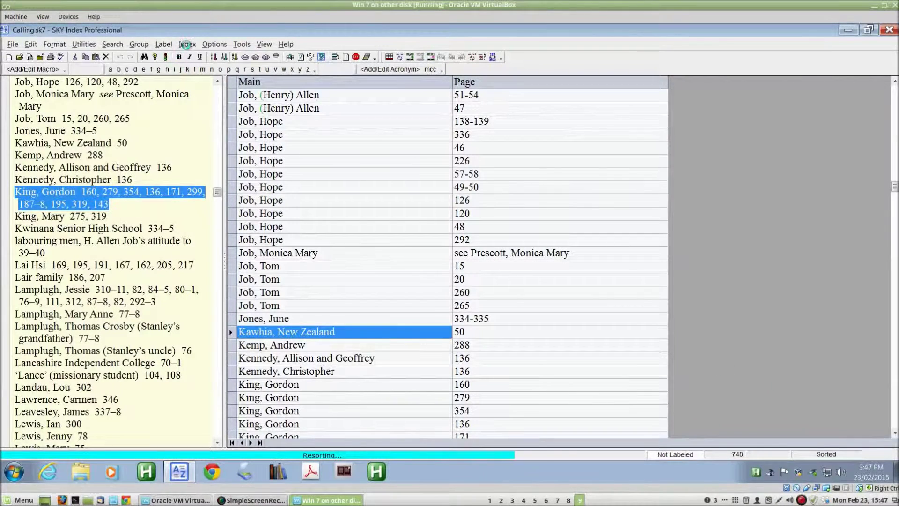
pyautogui.click(187, 44)
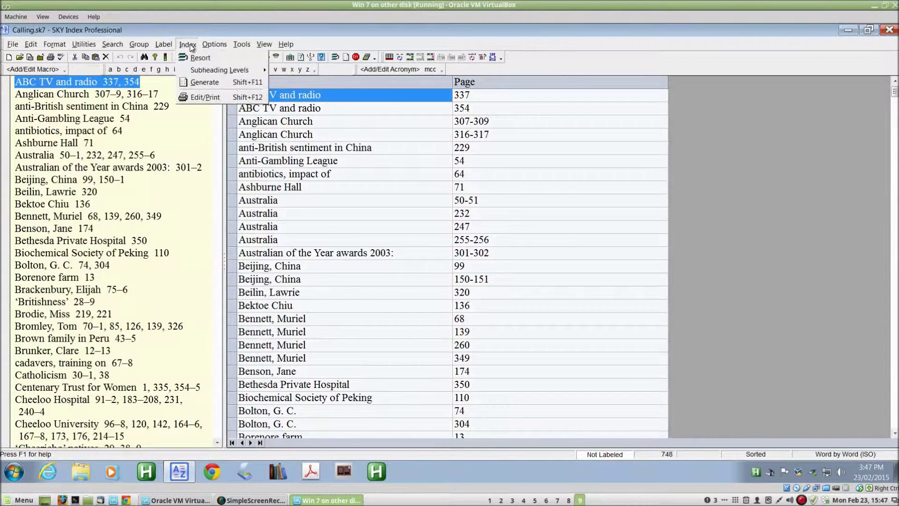
pyautogui.moveTo(195, 71)
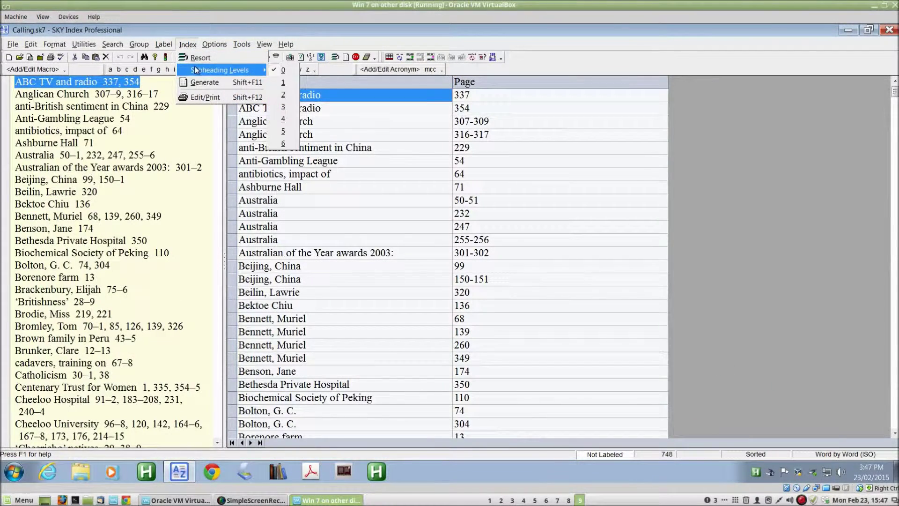
pyautogui.click(283, 83)
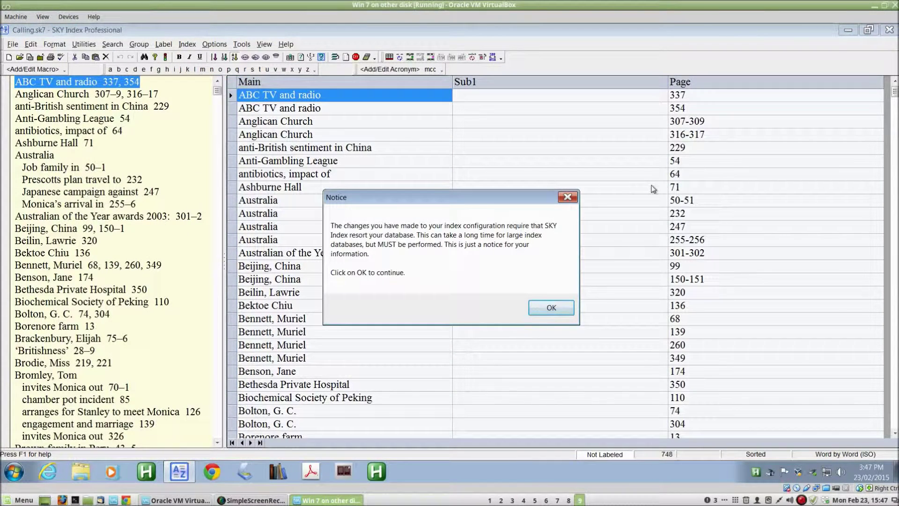
pyautogui.click(571, 313)
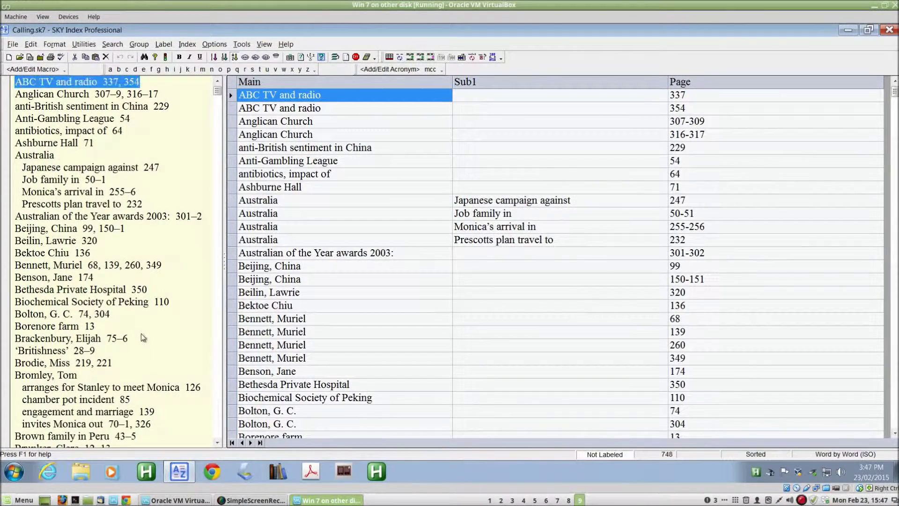
# - Jump from the preview to the 'Cheericho' natives and post-war resentment of Japanese entries
pyautogui.scroll(-1, 151, 299)
pyautogui.scroll(-7, 151, 293)
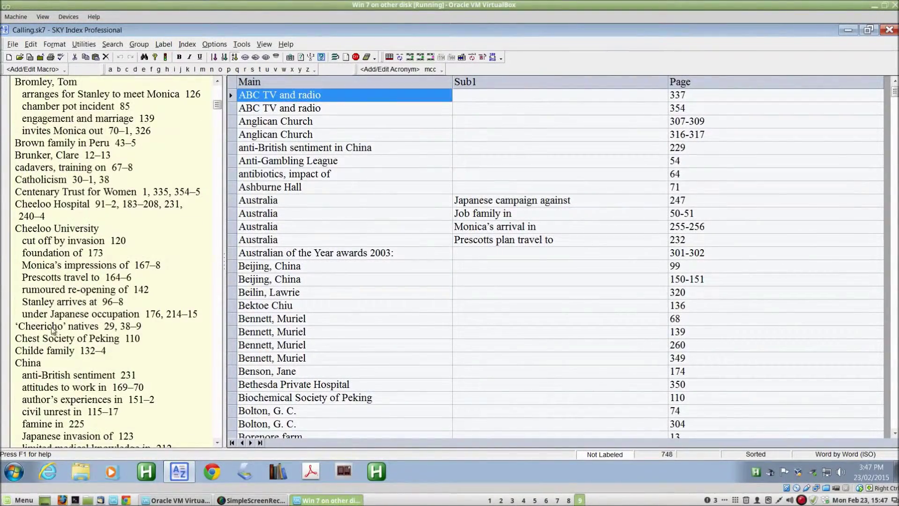
pyautogui.click(53, 328)
pyautogui.click(84, 338)
pyautogui.scroll(-5, 244, 341)
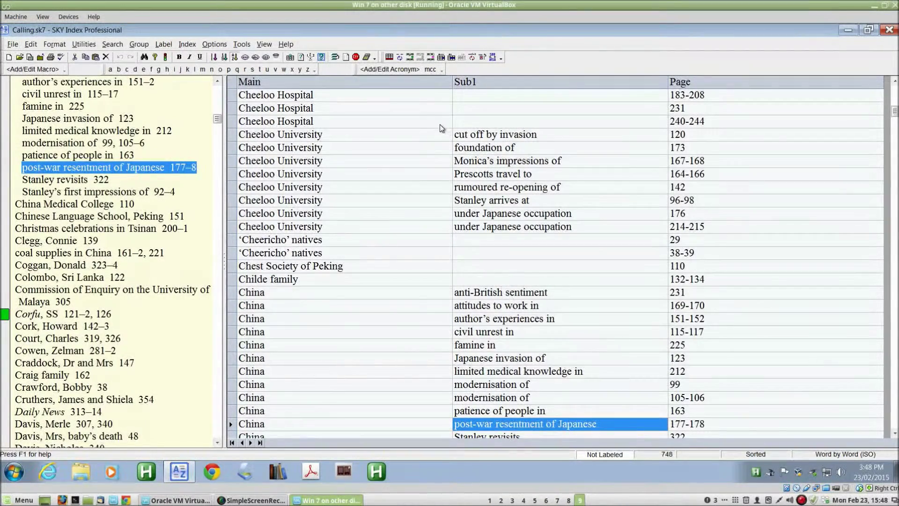
# - Generate the finished index from the Index menu
pyautogui.click(188, 44)
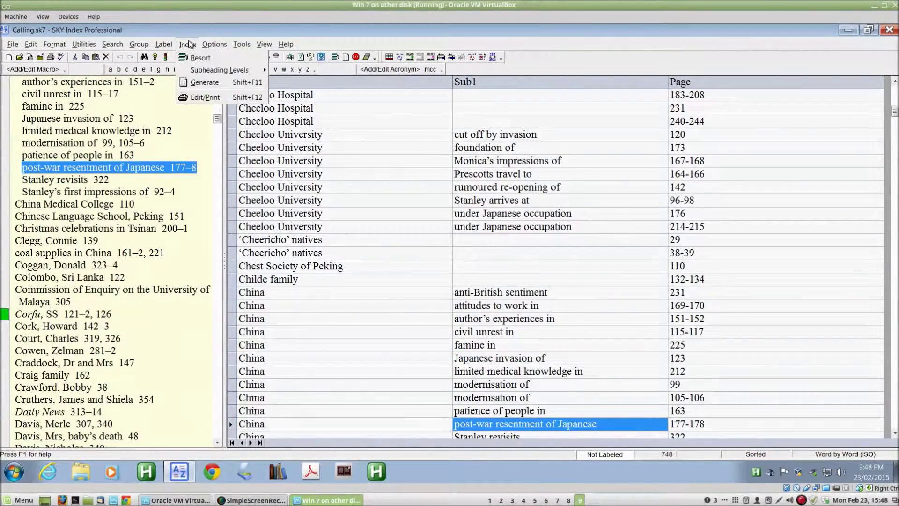
pyautogui.click(226, 83)
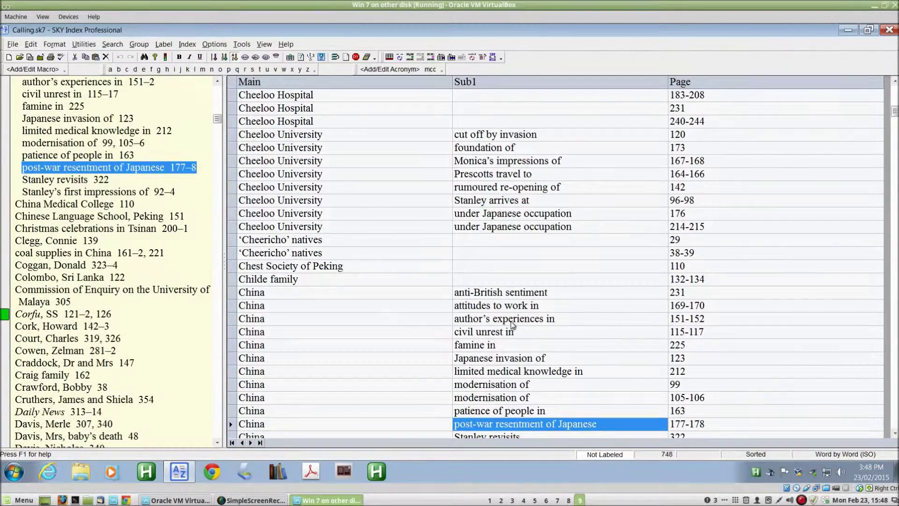
pyautogui.click(189, 45)
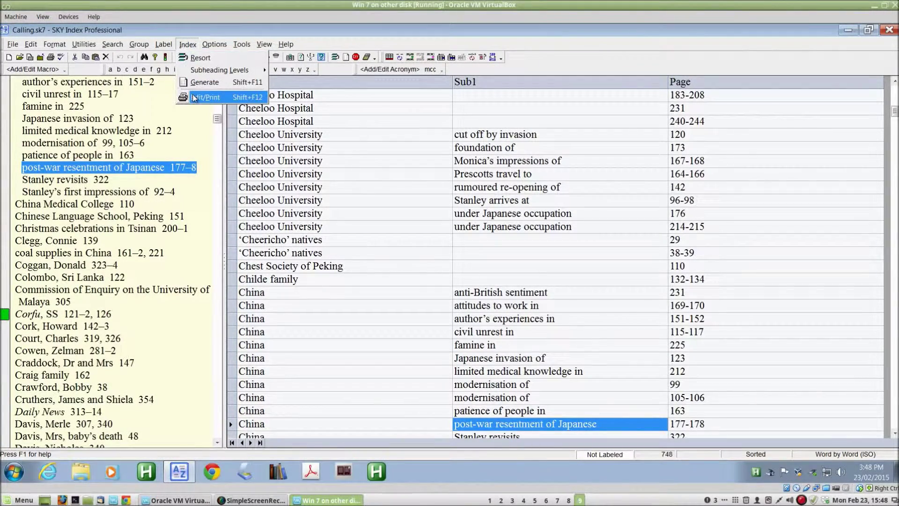
pyautogui.click(196, 98)
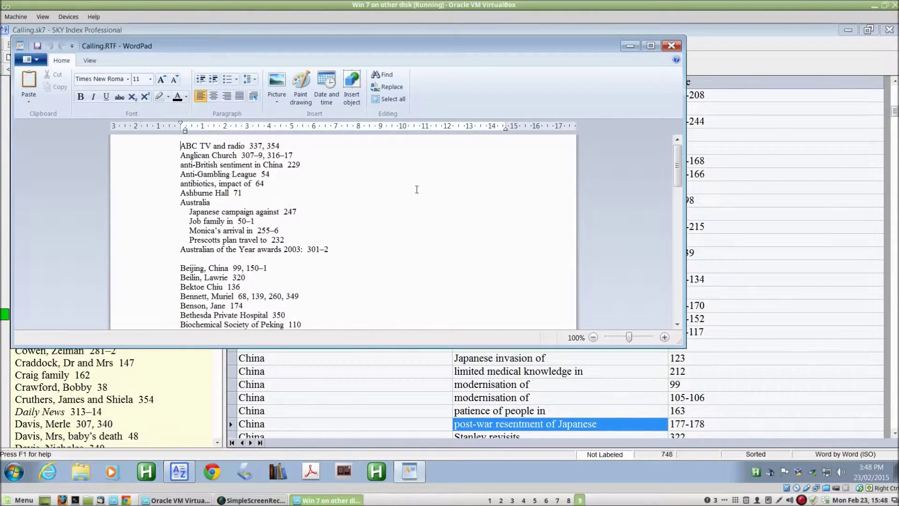
pyautogui.scroll(-10, 418, 175)
pyautogui.scroll(-7, 413, 204)
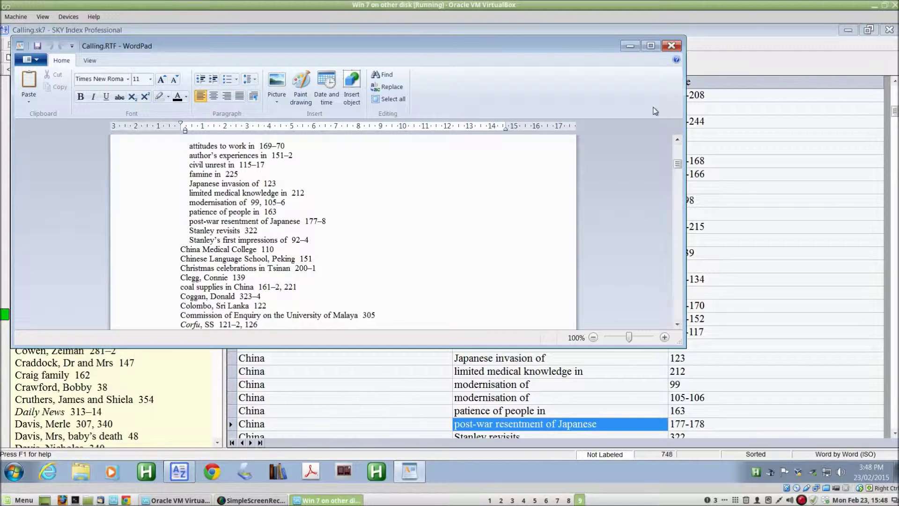
pyautogui.click(674, 45)
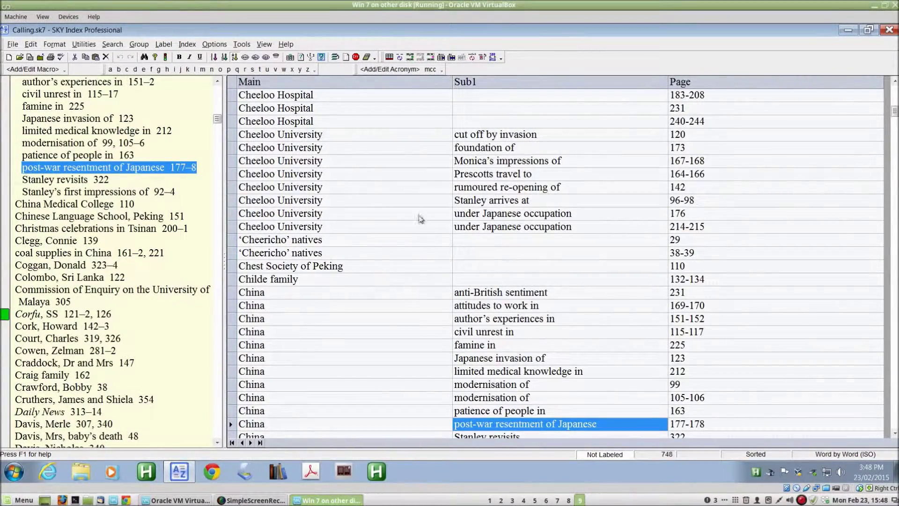
pyautogui.moveTo(895, 112); pyautogui.dragTo(895, 424)
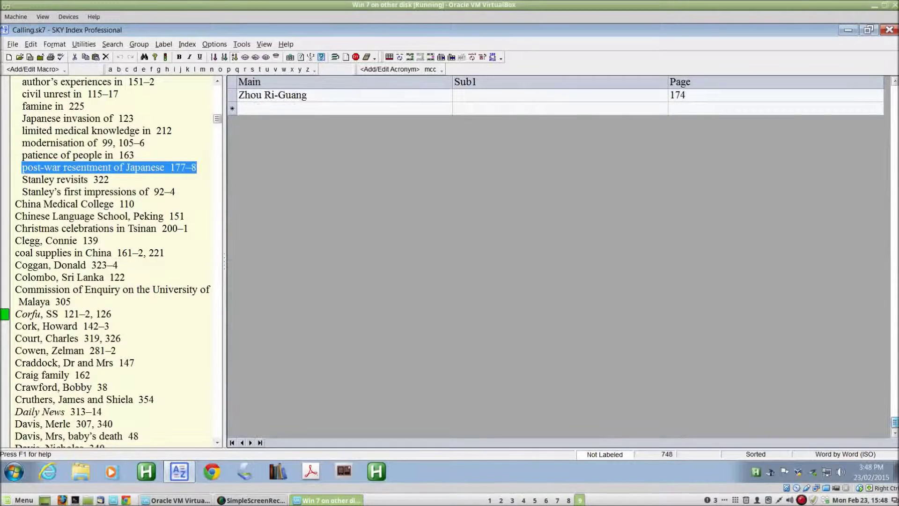
pyautogui.click(359, 95)
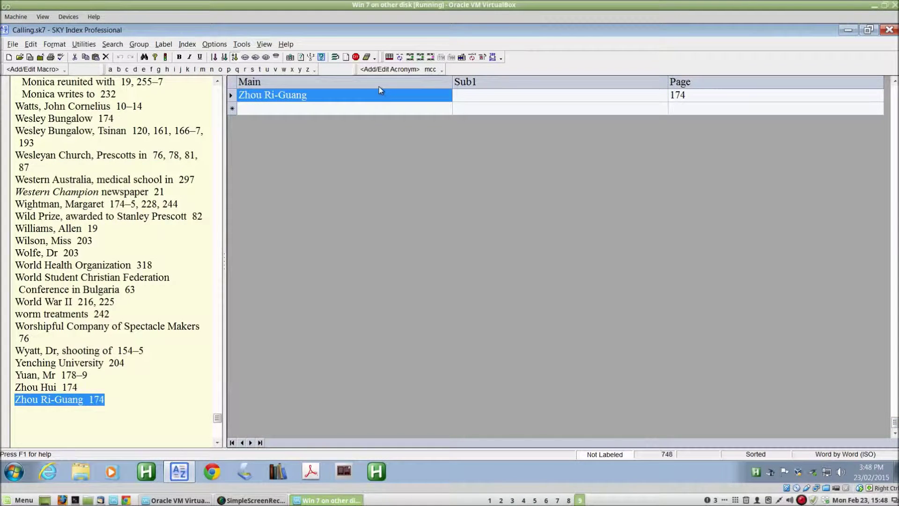
pyautogui.press('Down')
pyautogui.press('Delete')
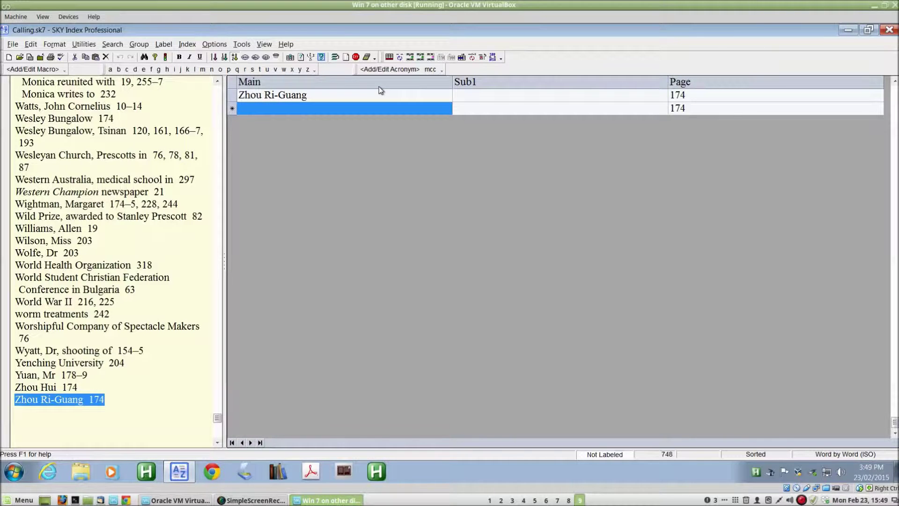
pyautogui.write('Wes')
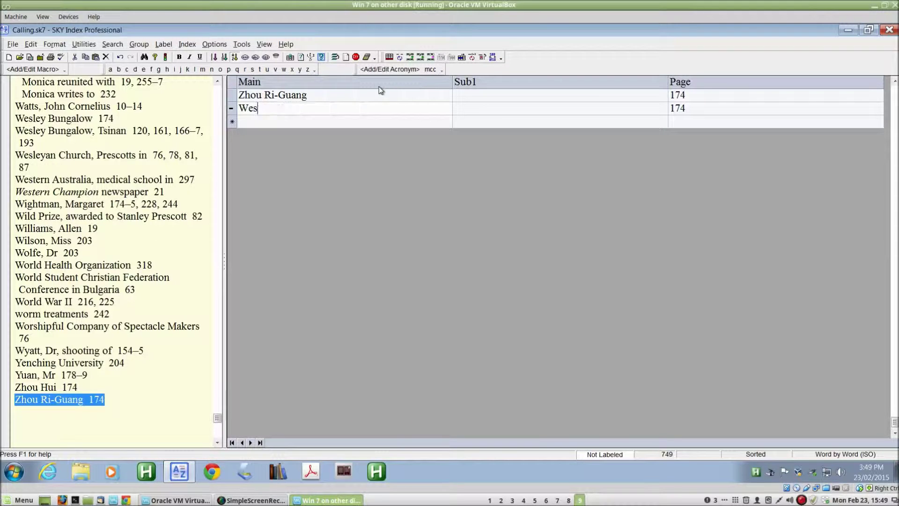
pyautogui.write('l')
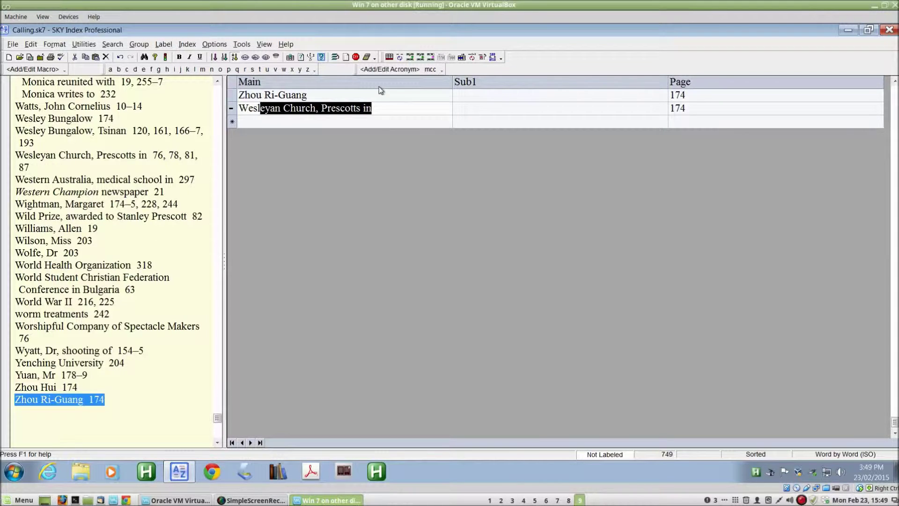
pyautogui.write('ey')
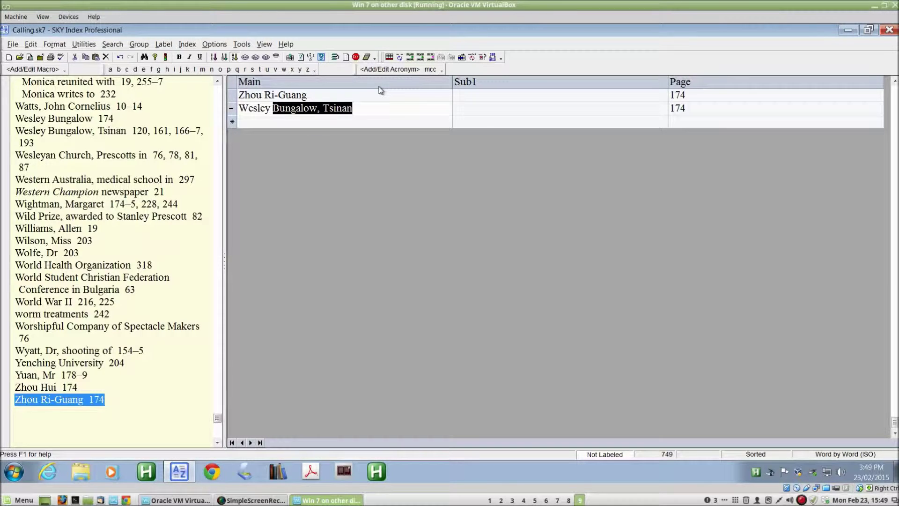
pyautogui.write('Smith')
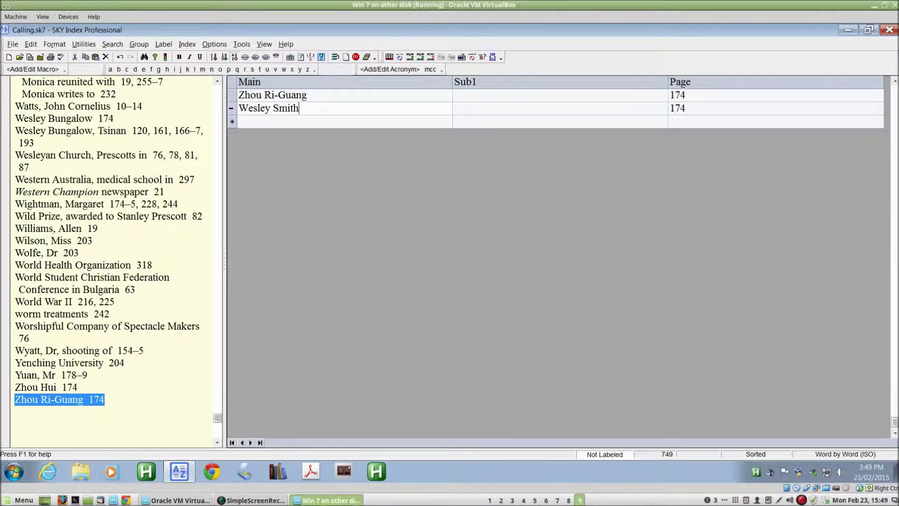
pyautogui.press('Tab')
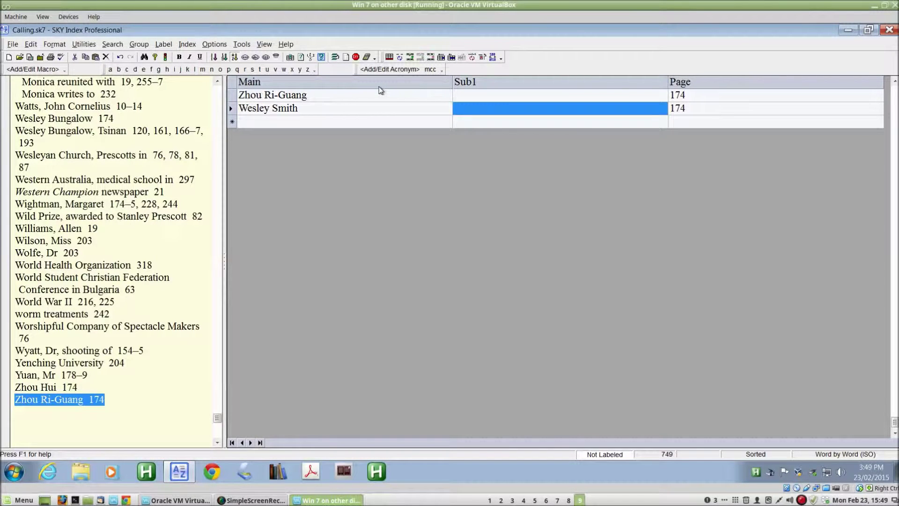
pyautogui.hotkey('shift', 'Tab')
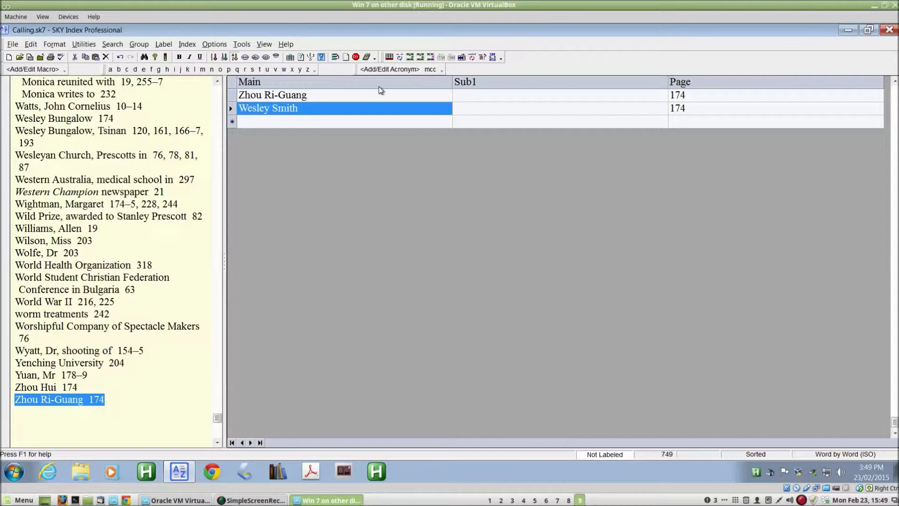
pyautogui.press('Return')
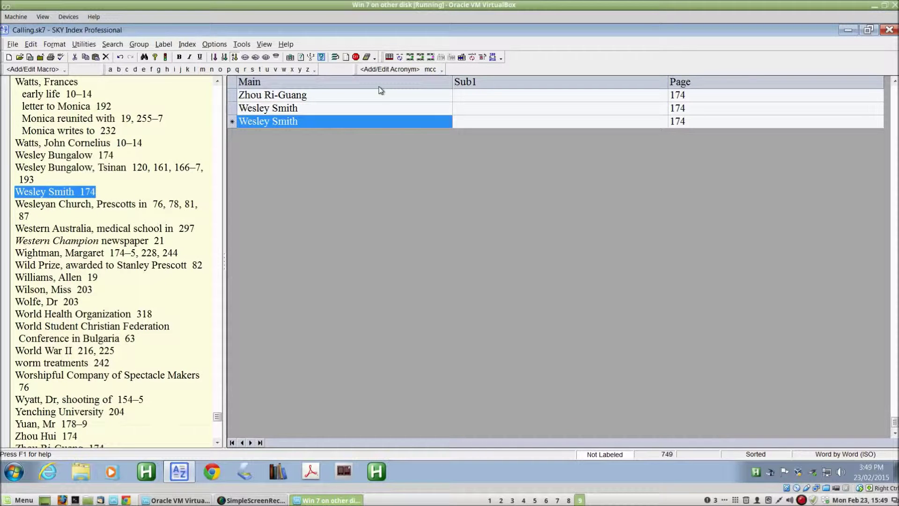
# - Add the cross-reference entry 'Happy House' with the reference 'see Wesley House'
pyautogui.write('Happy hou')
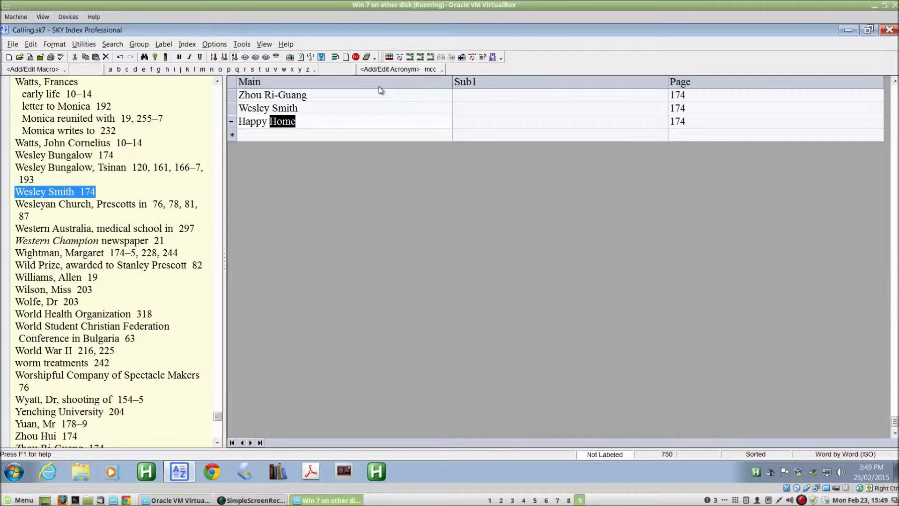
pyautogui.press('BackSpace')
pyautogui.press('BackSpace')
pyautogui.press('BackSpace')
pyautogui.write('House')
pyautogui.press('Tab')
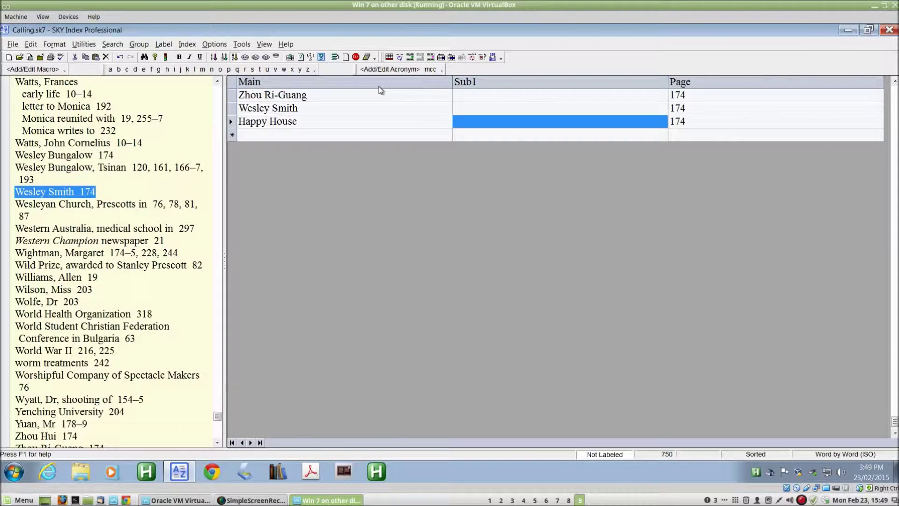
pyautogui.press('Tab')
pyautogui.write('se')
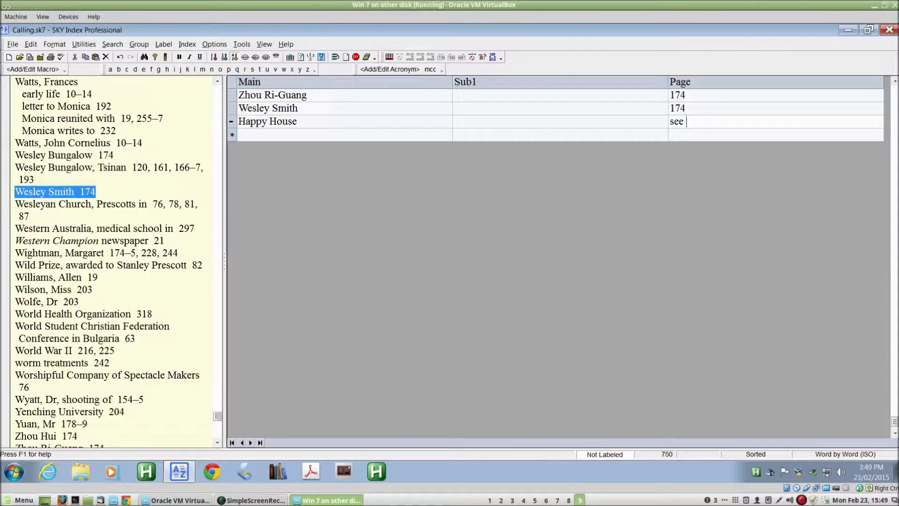
pyautogui.write('e We')
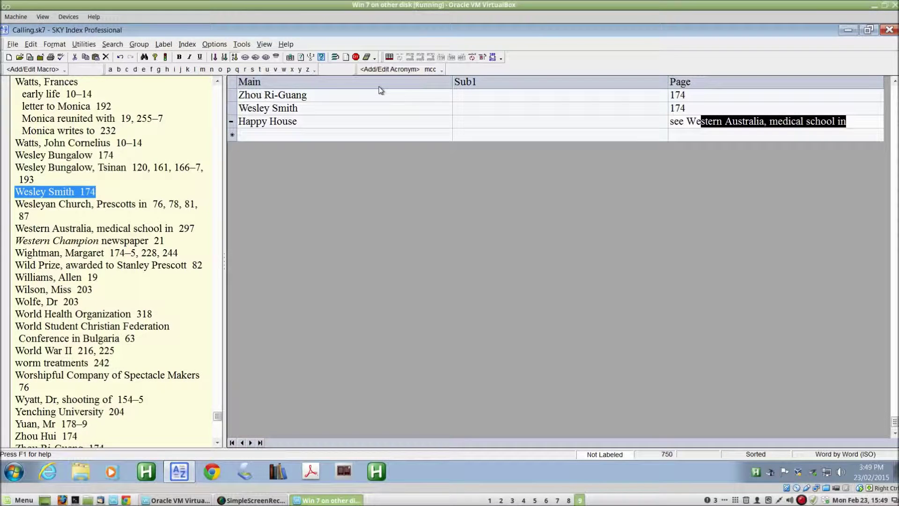
pyautogui.write('sle')
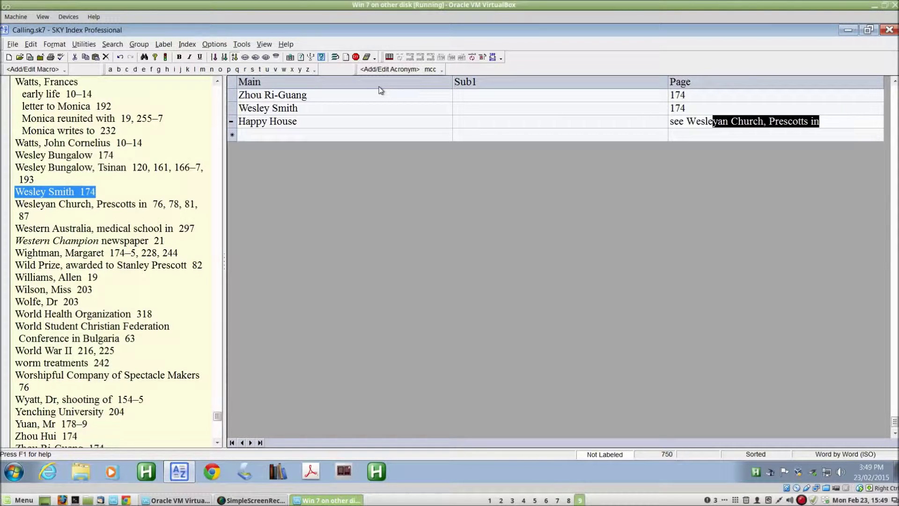
pyautogui.write('y ')
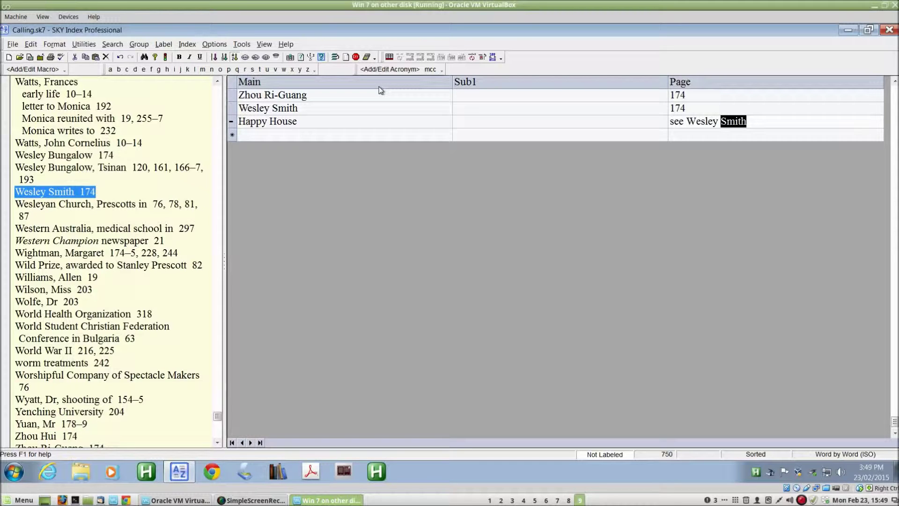
pyautogui.write('H')
pyautogui.press('BackSpace')
pyautogui.write('Hopuuse')
pyautogui.press('Return')
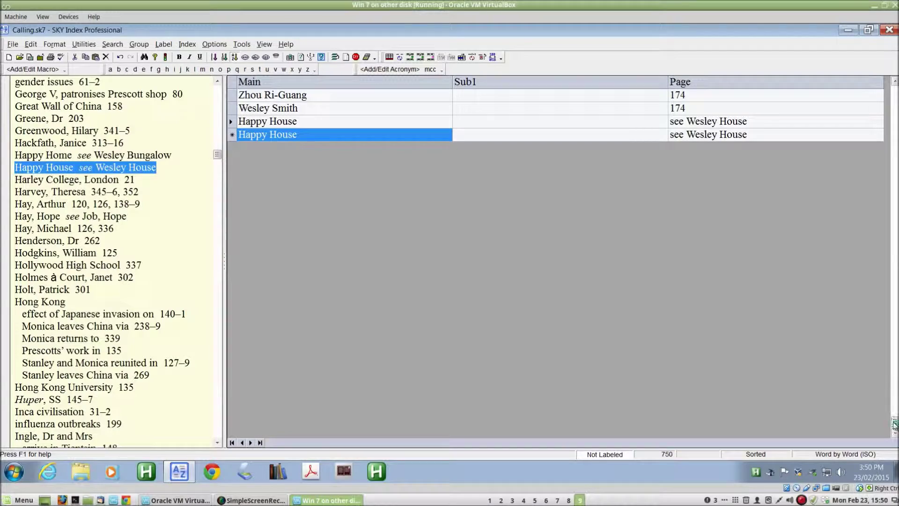
pyautogui.moveTo(894, 424); pyautogui.dragTo(893, 218)
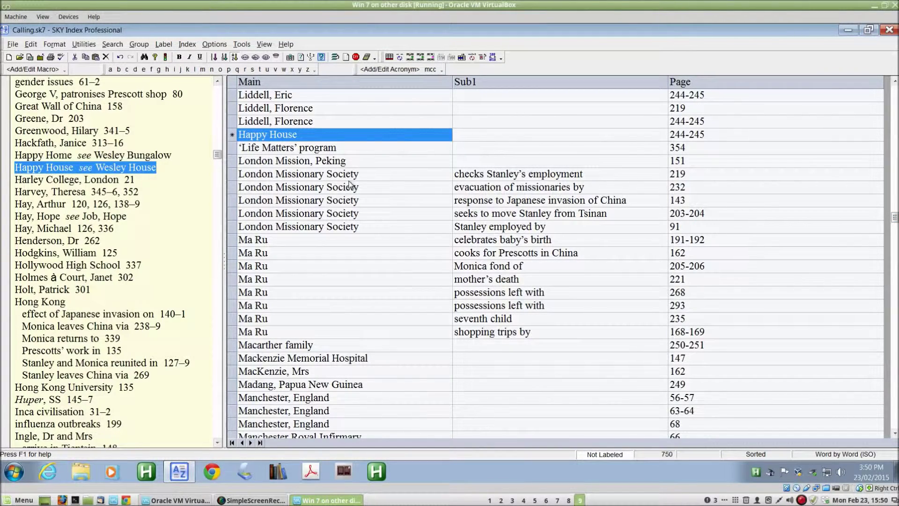
pyautogui.click(373, 176)
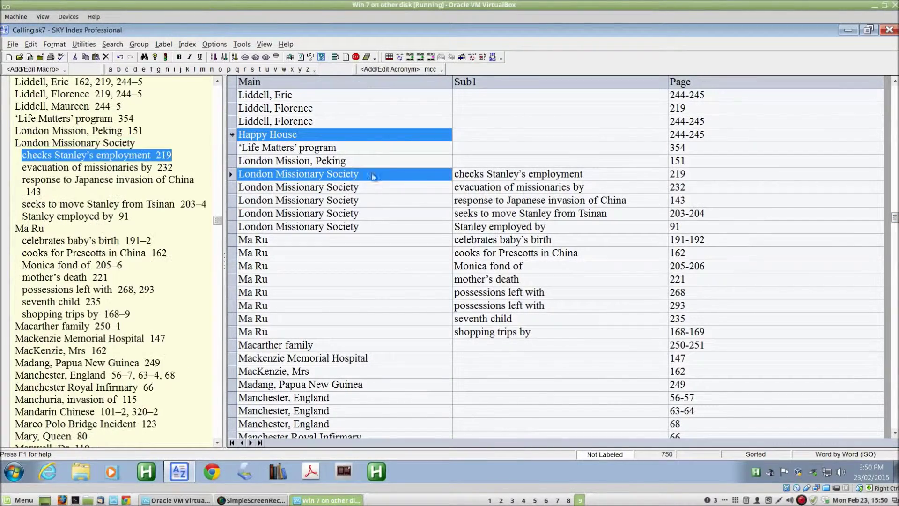
pyautogui.click(214, 58)
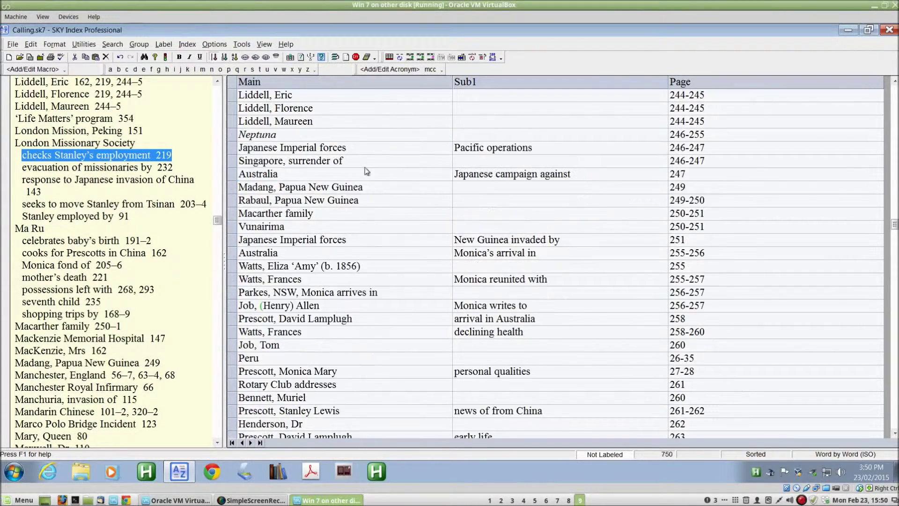
pyautogui.scroll(-6, 682, 273)
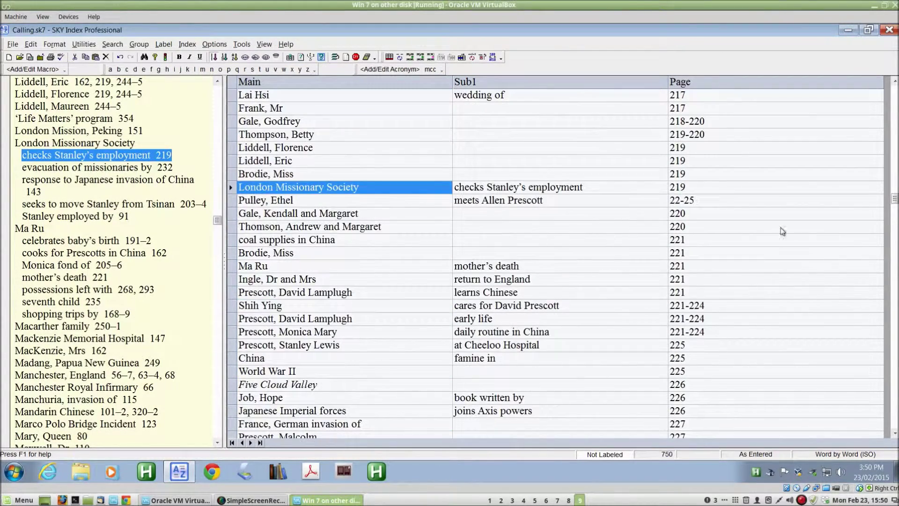
pyautogui.scroll(6, 693, 257)
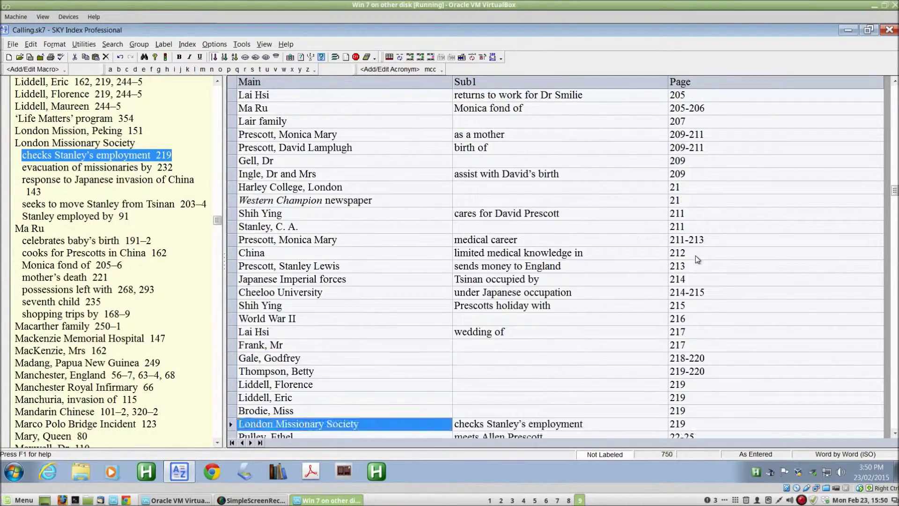
pyautogui.scroll(10, 695, 255)
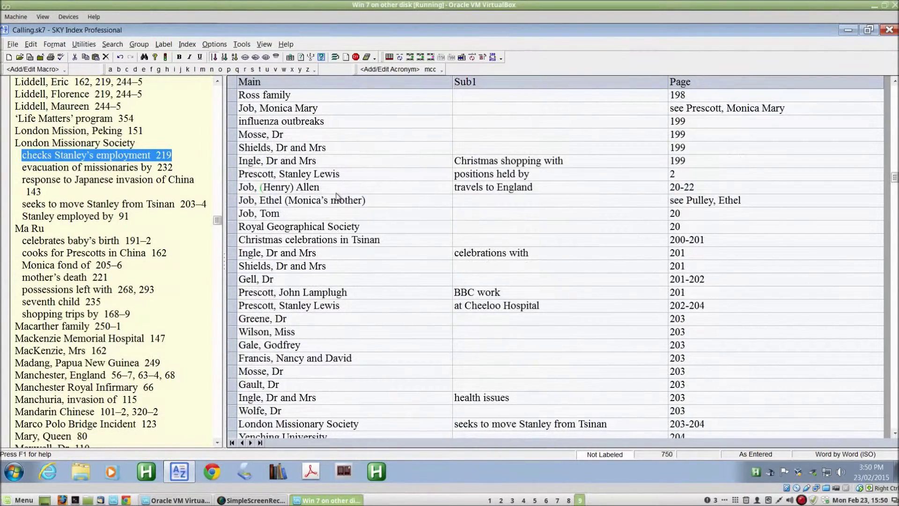
pyautogui.click(337, 192)
pyautogui.click(319, 266)
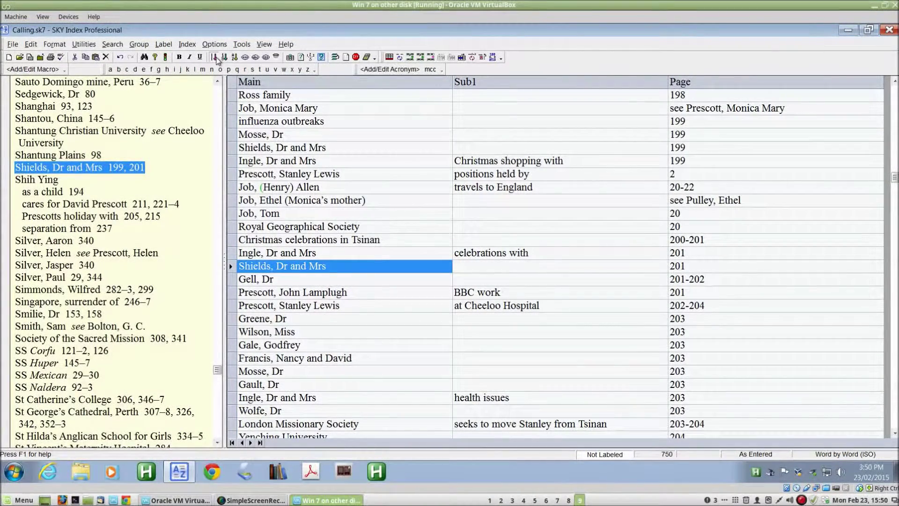
pyautogui.click(264, 45)
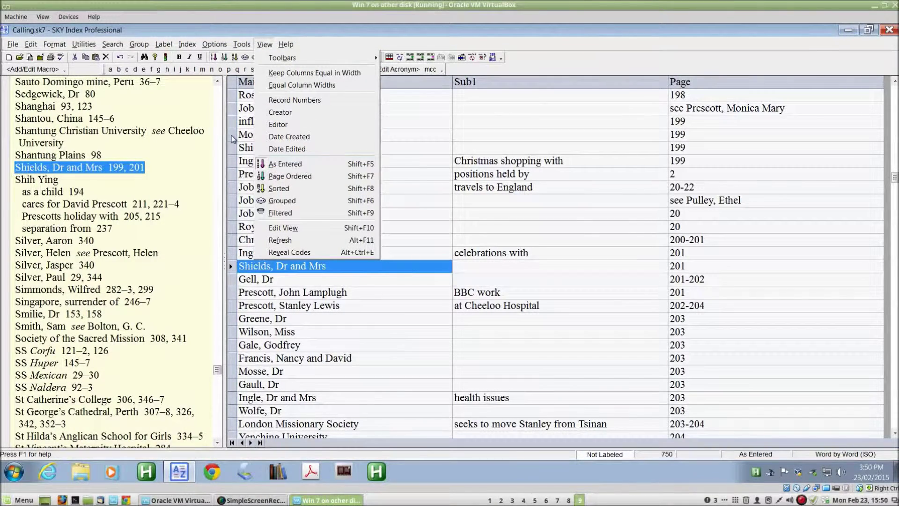
# - Show the entries in page order, then display only the cross-reference entries
pyautogui.click(225, 57)
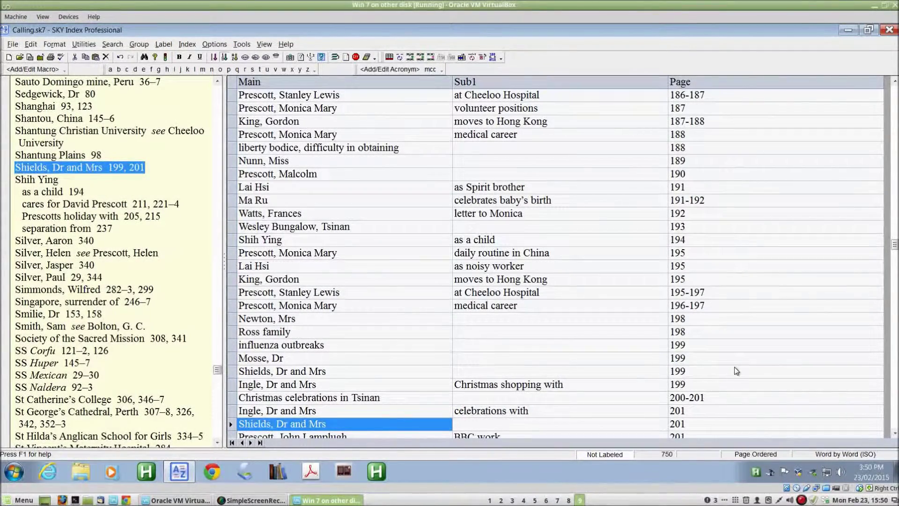
pyautogui.click(265, 44)
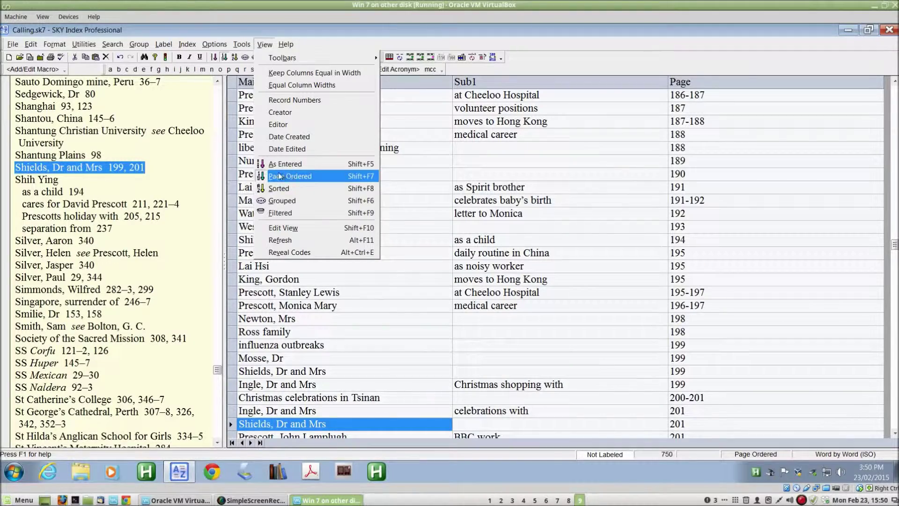
pyautogui.moveTo(243, 44)
pyautogui.click(193, 93)
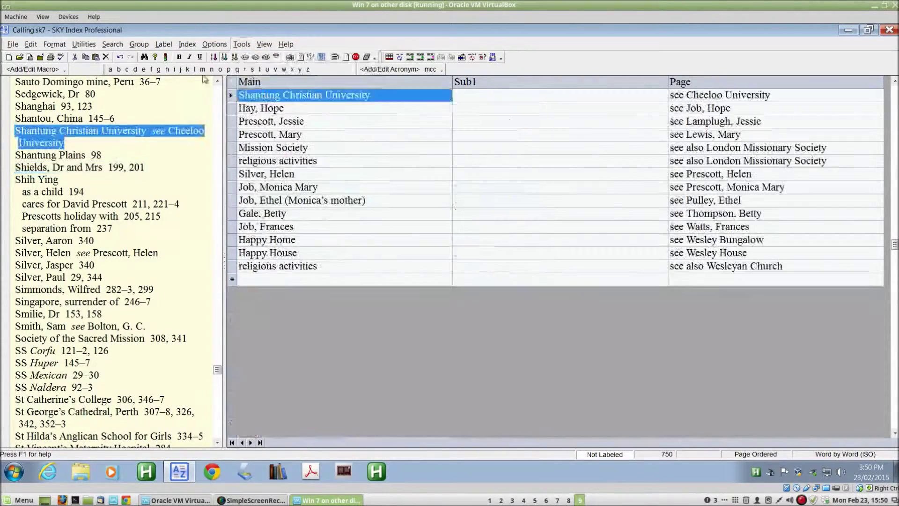
# - Return the whole index to sorted order using the toolbar and View > Sorted
pyautogui.click(234, 57)
pyautogui.scroll(-4, 587, 300)
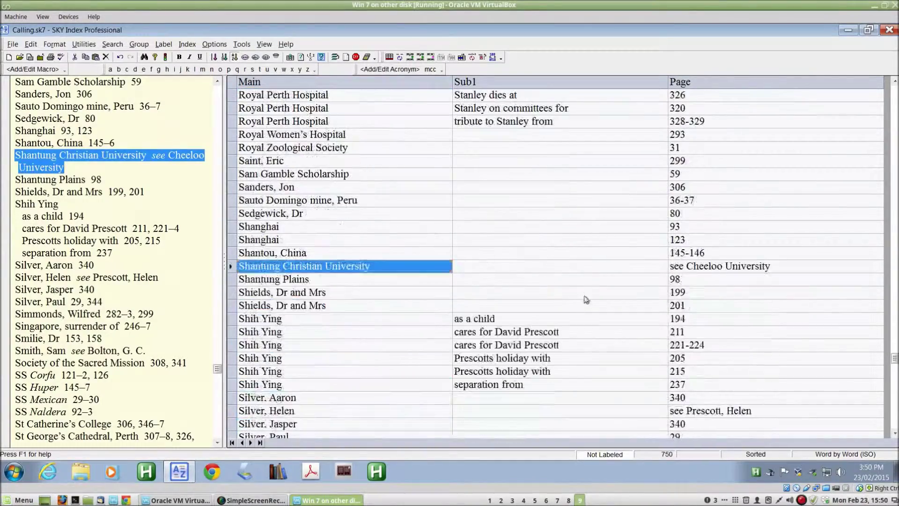
pyautogui.scroll(3, 587, 300)
pyautogui.scroll(-1, 127, 278)
pyautogui.scroll(1, 127, 278)
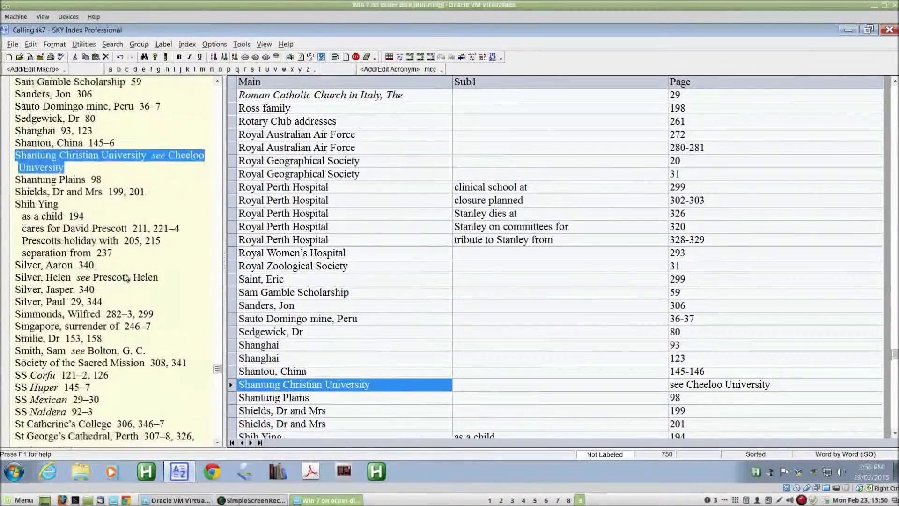
pyautogui.scroll(3, 142, 224)
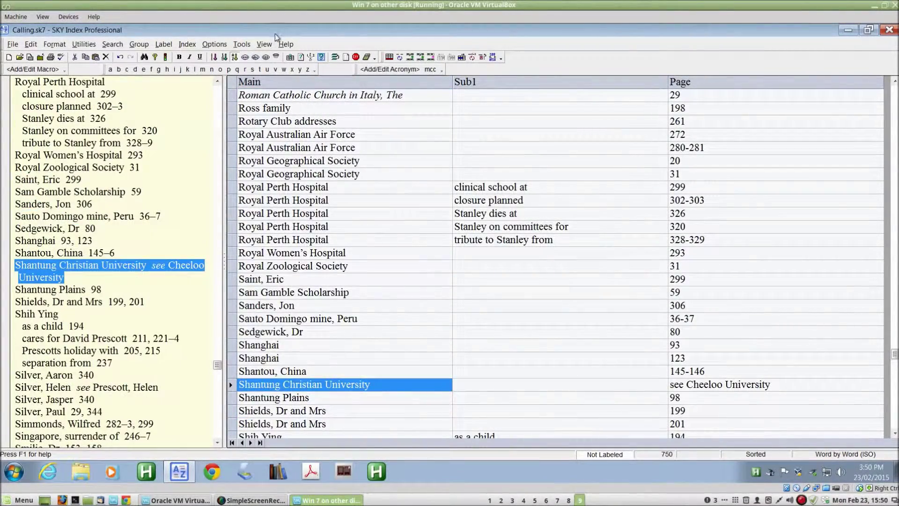
pyautogui.click(265, 44)
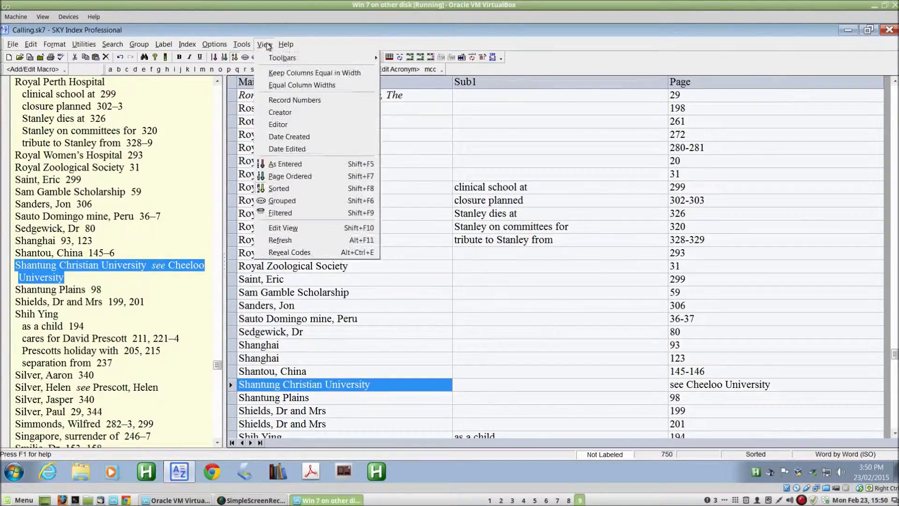
pyautogui.click(299, 189)
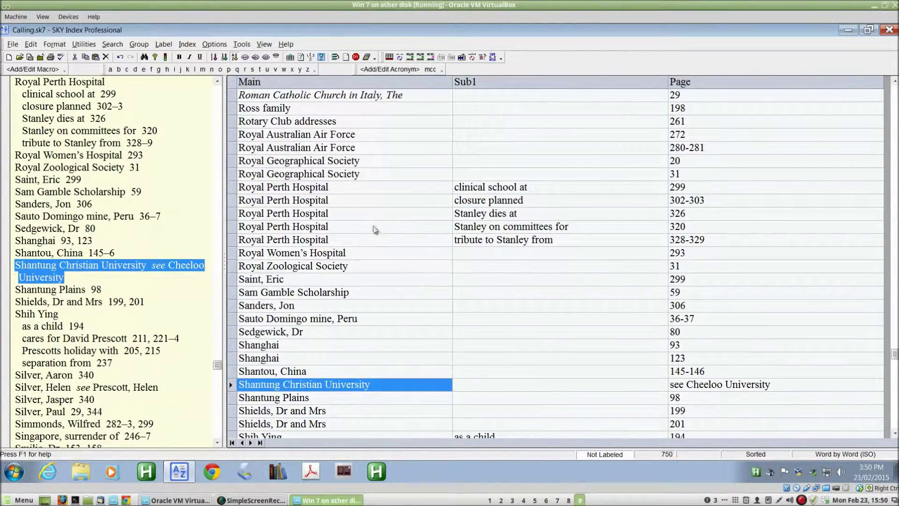
pyautogui.scroll(5, 403, 232)
pyautogui.scroll(7, 404, 234)
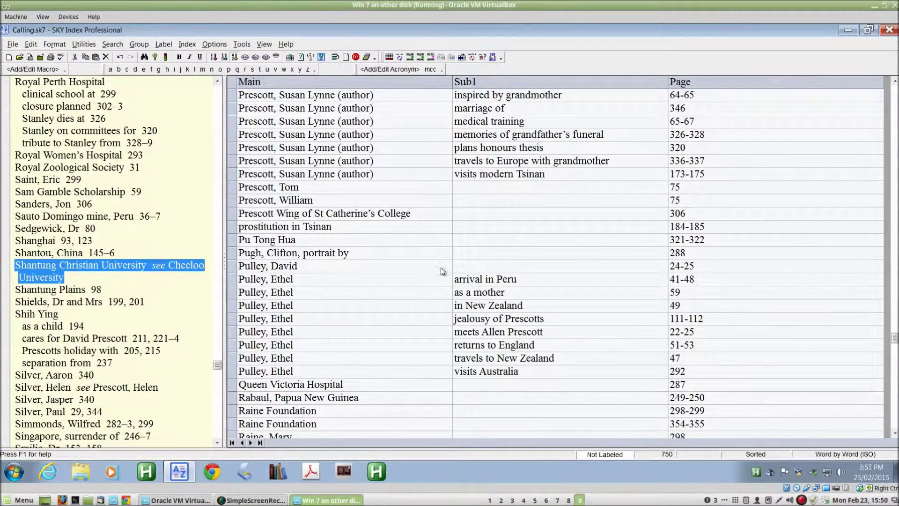
# - Tag three Royal Perth Hospital subentries and Royal Australian Air Force 280-281 with green Label 1
pyautogui.scroll(-7, 442, 271)
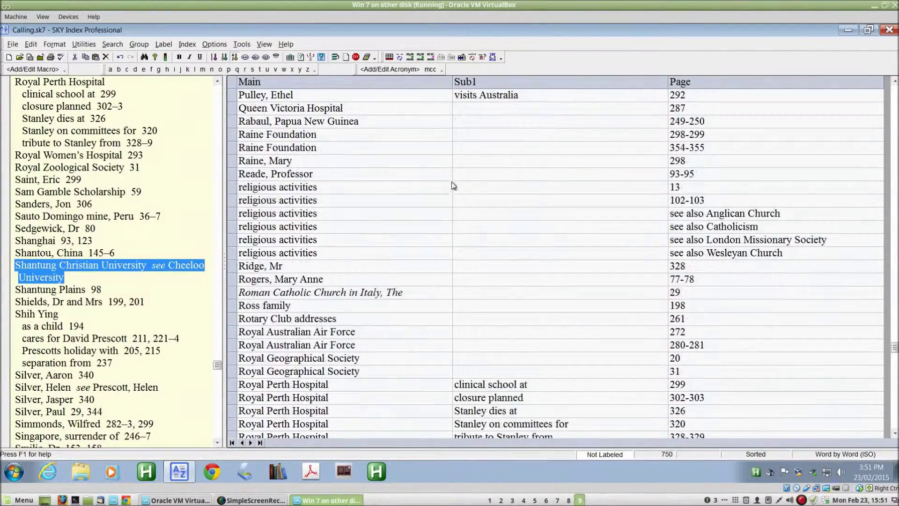
pyautogui.scroll(-4, 455, 185)
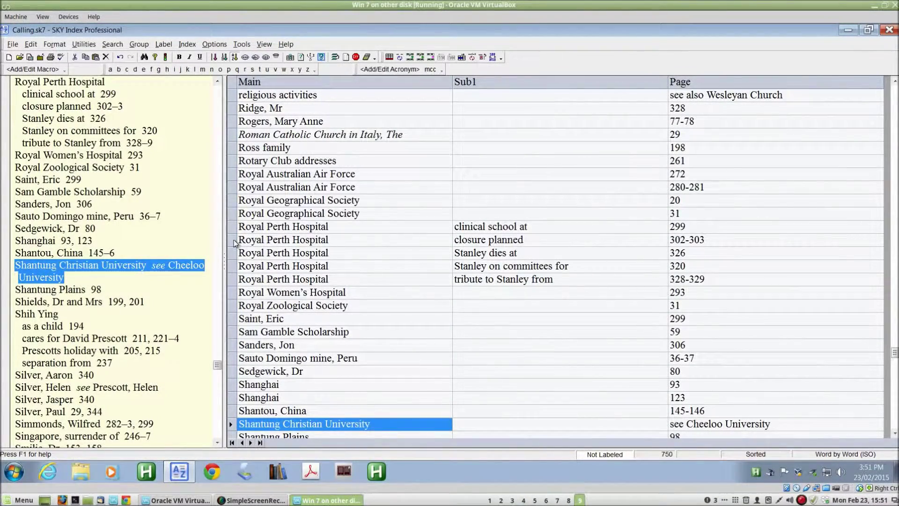
pyautogui.moveTo(235, 243); pyautogui.dragTo(232, 268)
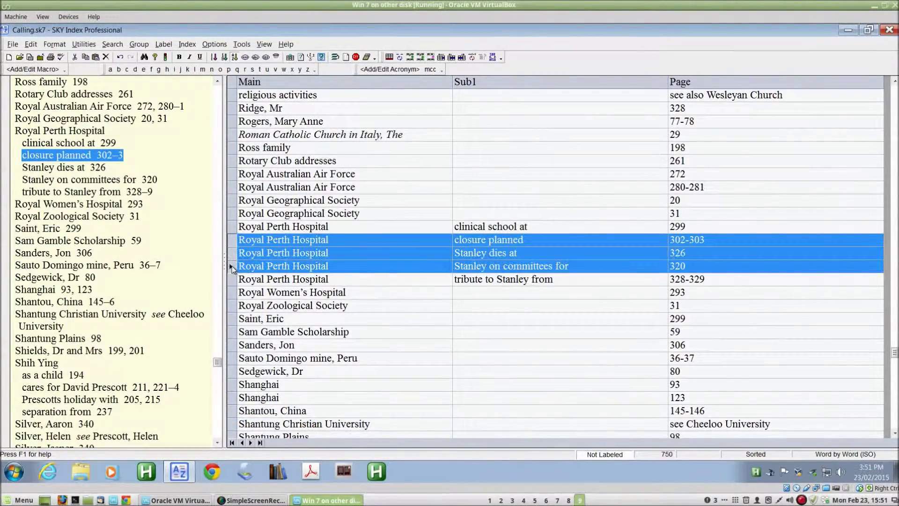
pyautogui.keyDown('ctrl'); pyautogui.click(241, 190); pyautogui.keyUp('ctrl')
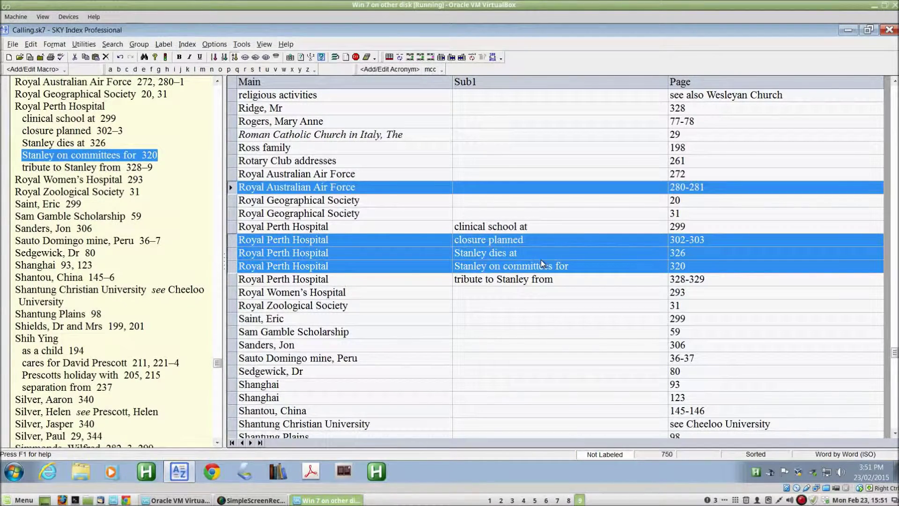
pyautogui.click(165, 45)
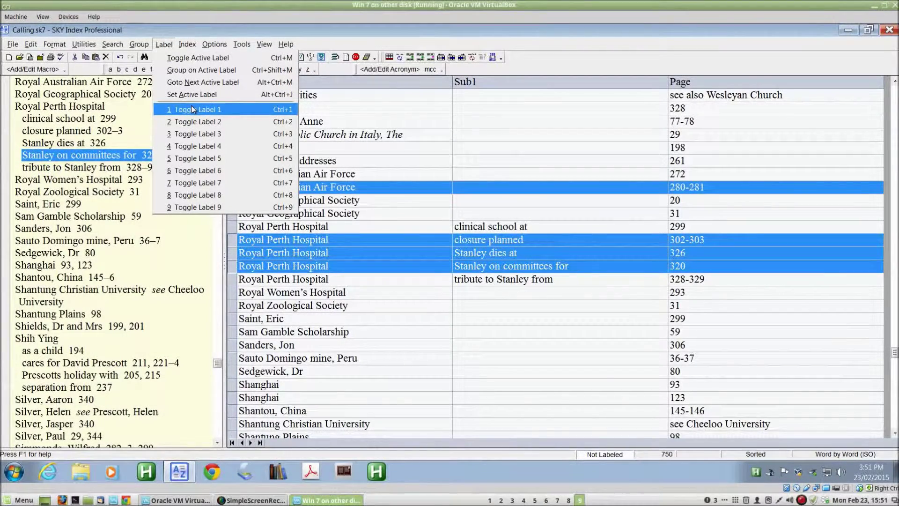
pyautogui.click(191, 109)
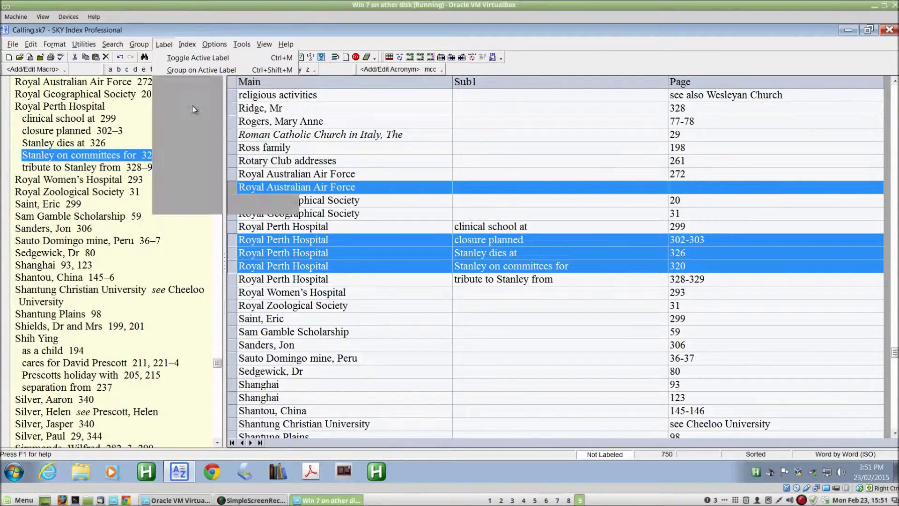
# - Deselect to check the labelled rows, then select the Sauto Domingo mine, Peru row
pyautogui.click(437, 270)
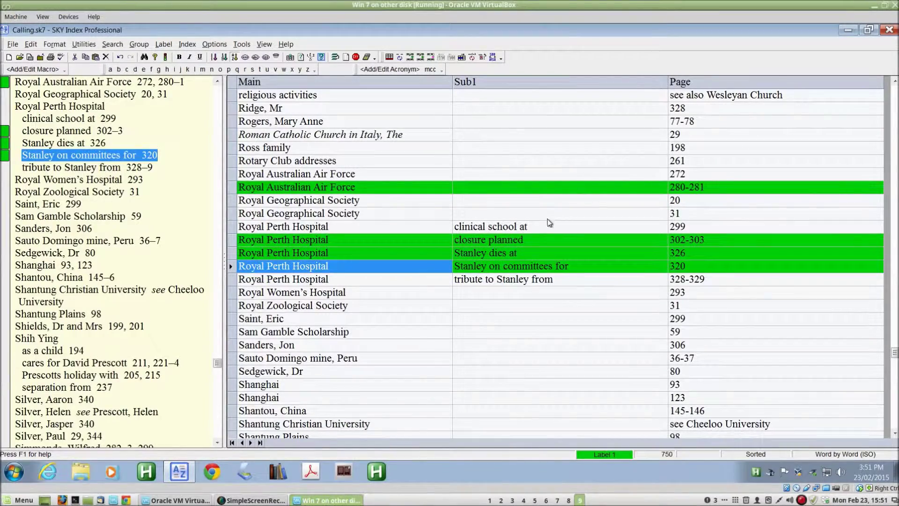
pyautogui.click(547, 218)
pyautogui.click(560, 190)
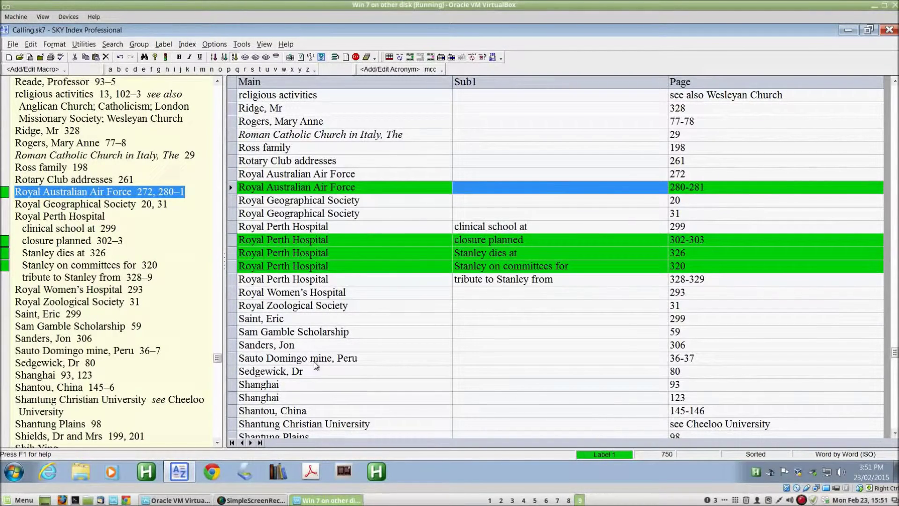
pyautogui.click(250, 360)
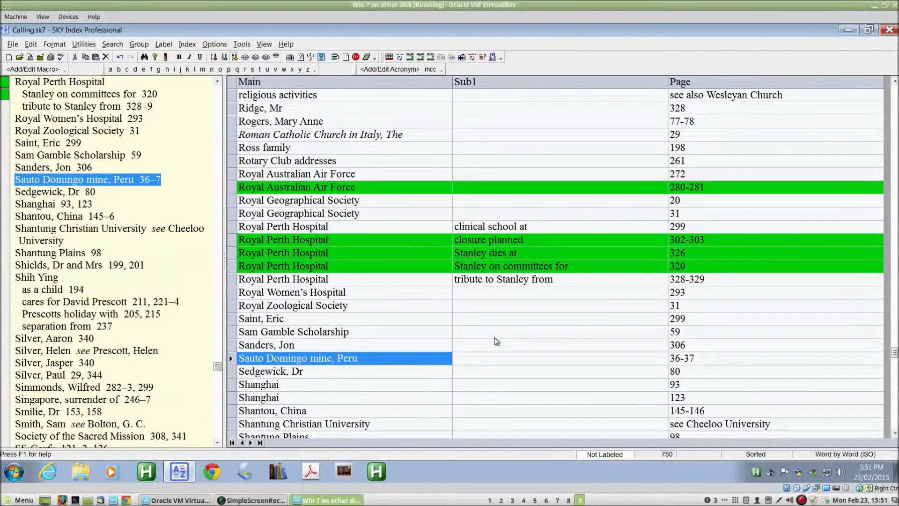
# - Give Sauto Domingo Label 4 and Shanghai Label 5, then remove Shanghai's Label 5
pyautogui.hotkey('ctrl', '4')
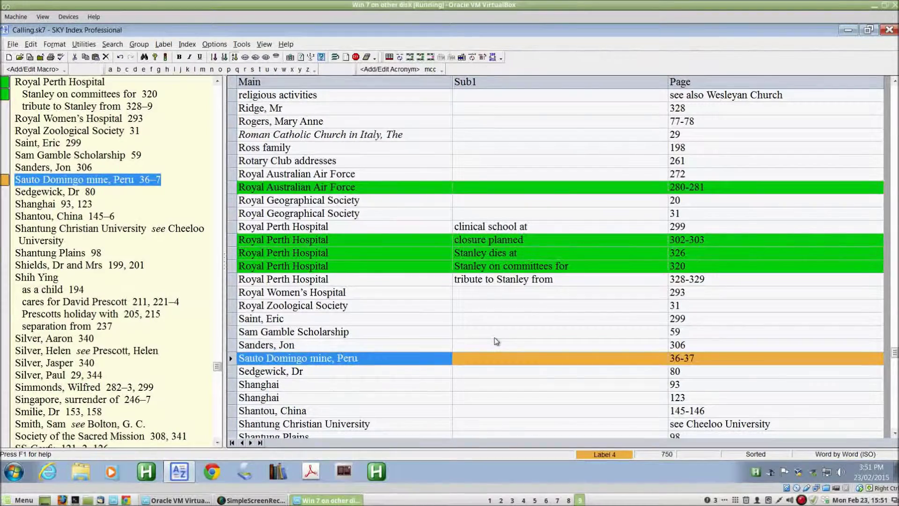
pyautogui.click(363, 381)
pyautogui.hotkey('ctrl', '5')
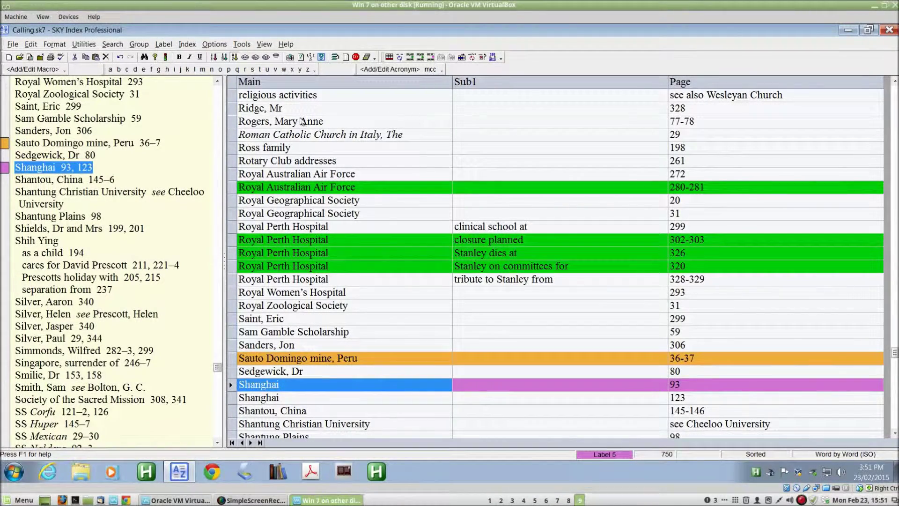
pyautogui.click(164, 44)
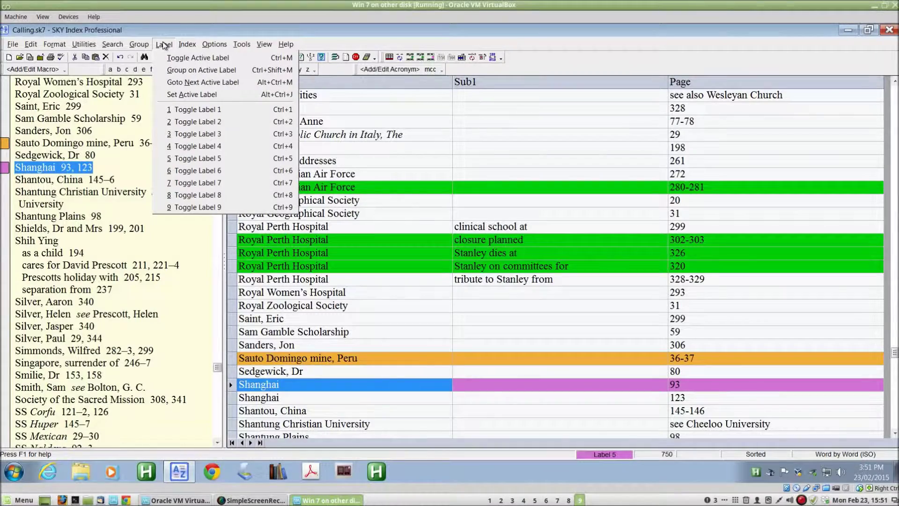
pyautogui.click(208, 158)
# - Change the Sauto Domingo mine, Peru row to lavender Label 3
pyautogui.click(508, 362)
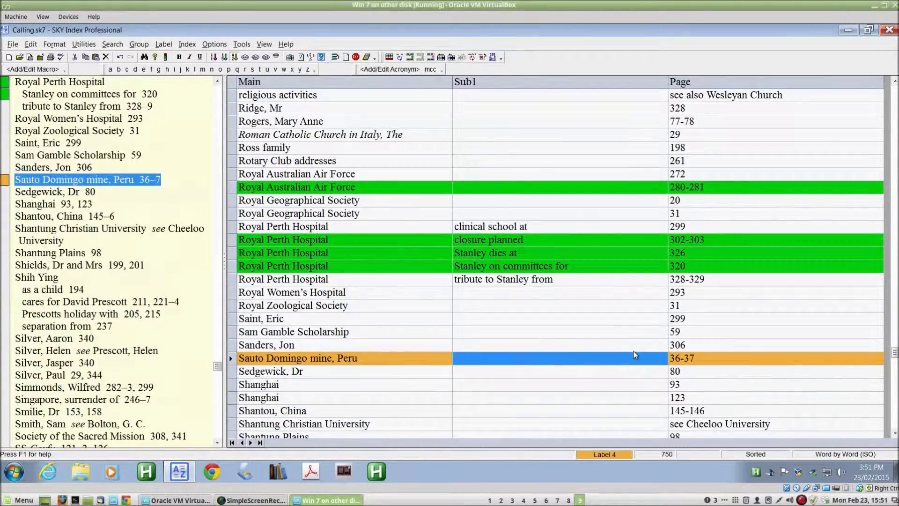
pyautogui.click(164, 44)
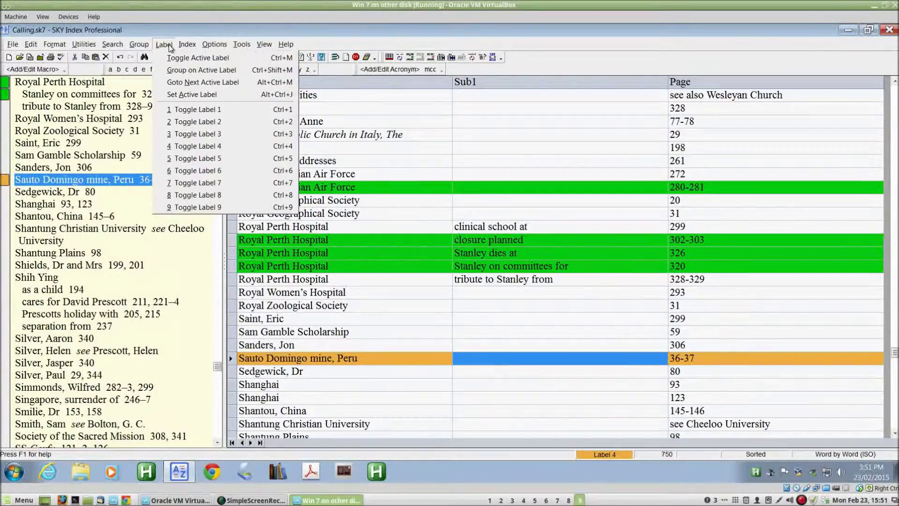
pyautogui.click(216, 135)
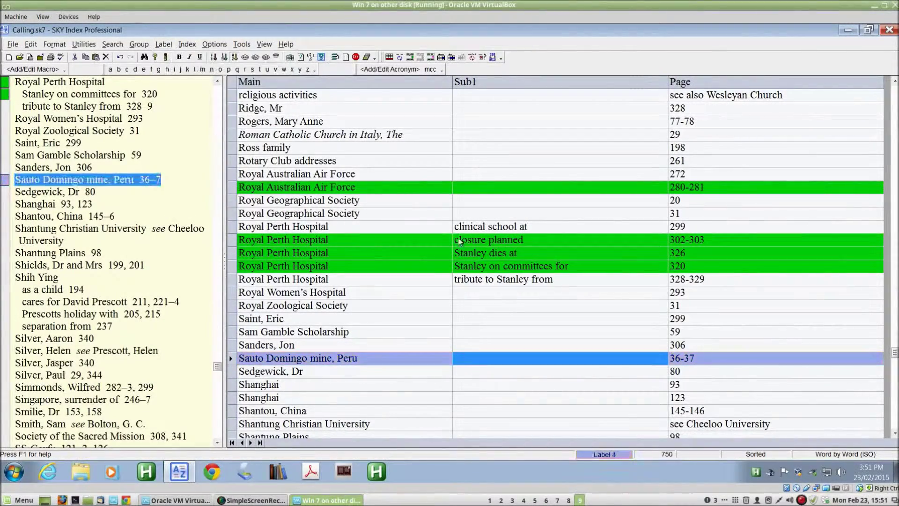
pyautogui.click(396, 349)
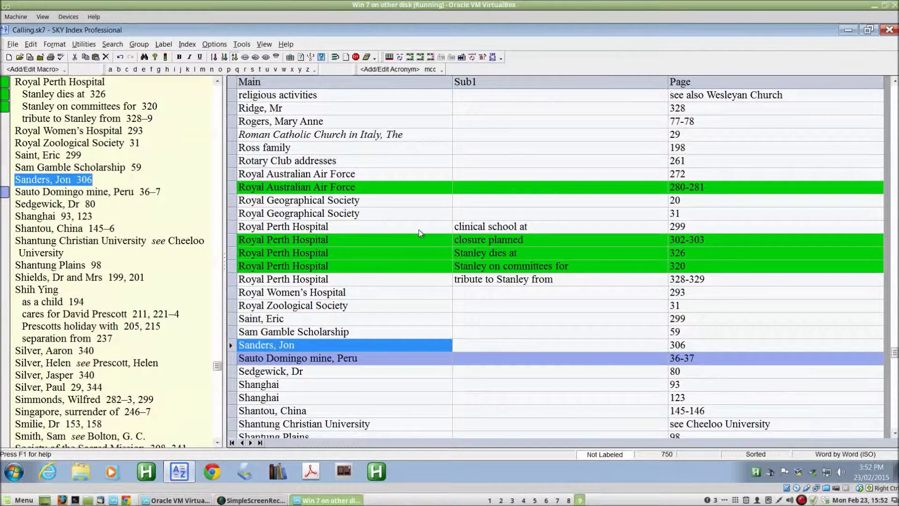
# - Open the Options menu with preferences, data entry and manager settings
pyautogui.click(214, 44)
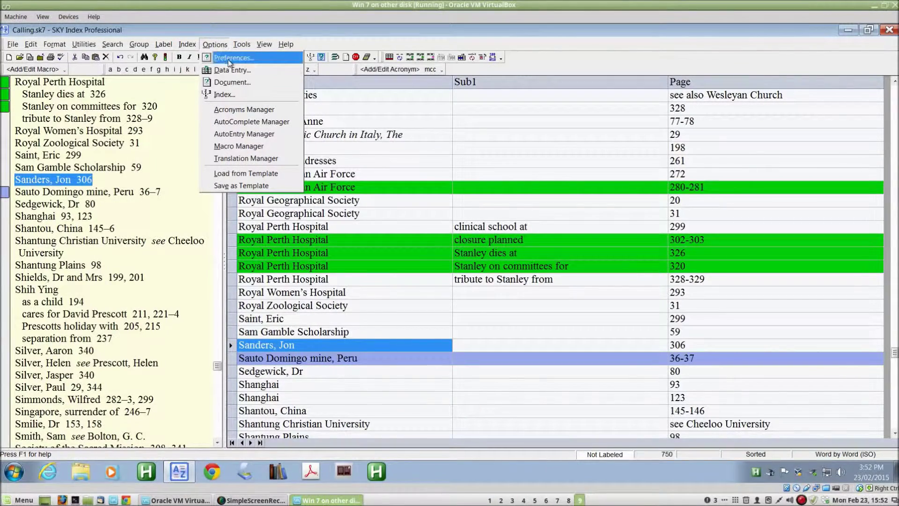